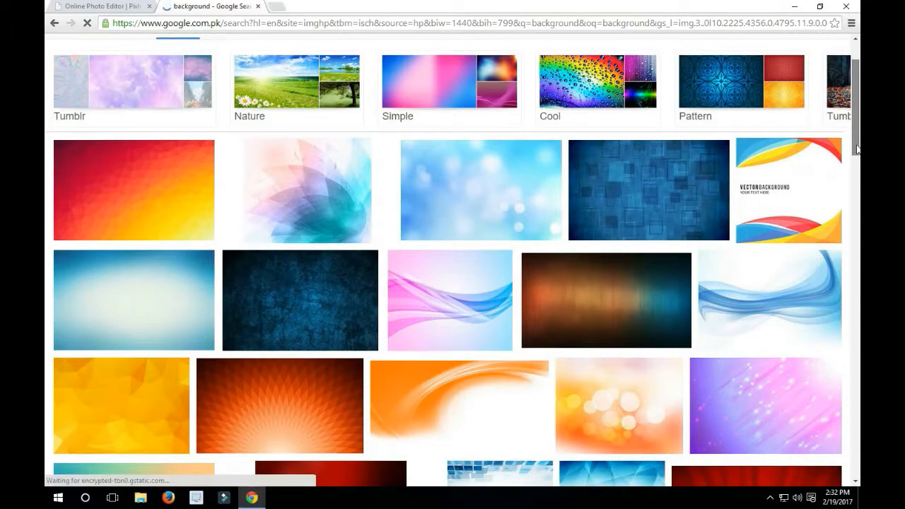
Step: Pick the dark blue squares background from the image results and save it to the Desktop as cool-background
scroll(857, 151, "down", 3)
scroll(857, 141, "up", 1)
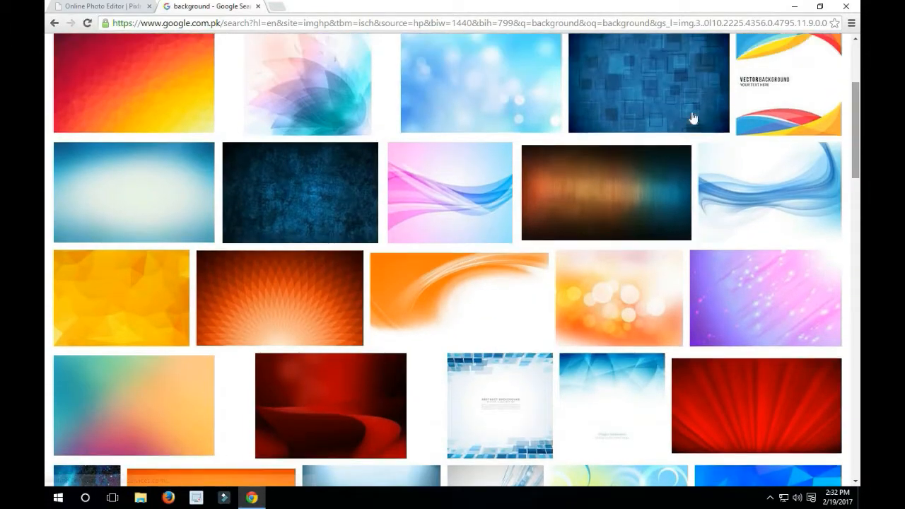
left_click(664, 94)
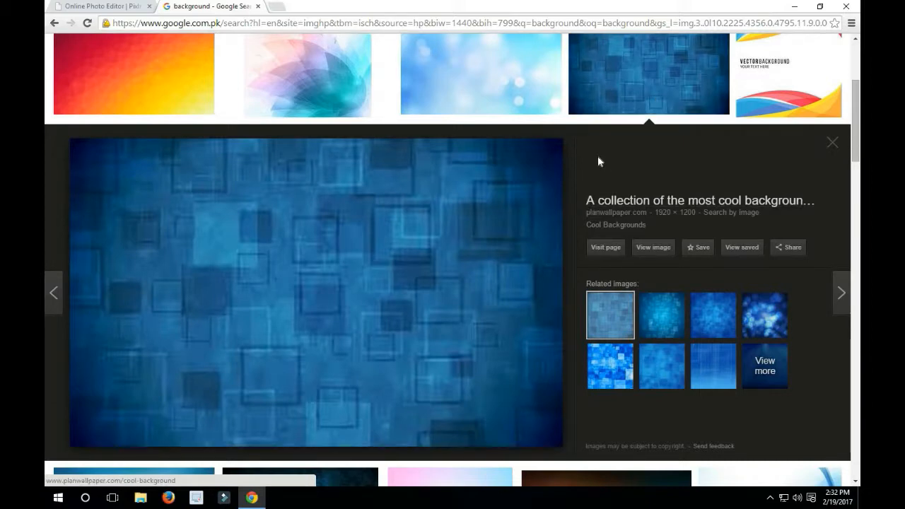
right_click(369, 255)
left_click(417, 333)
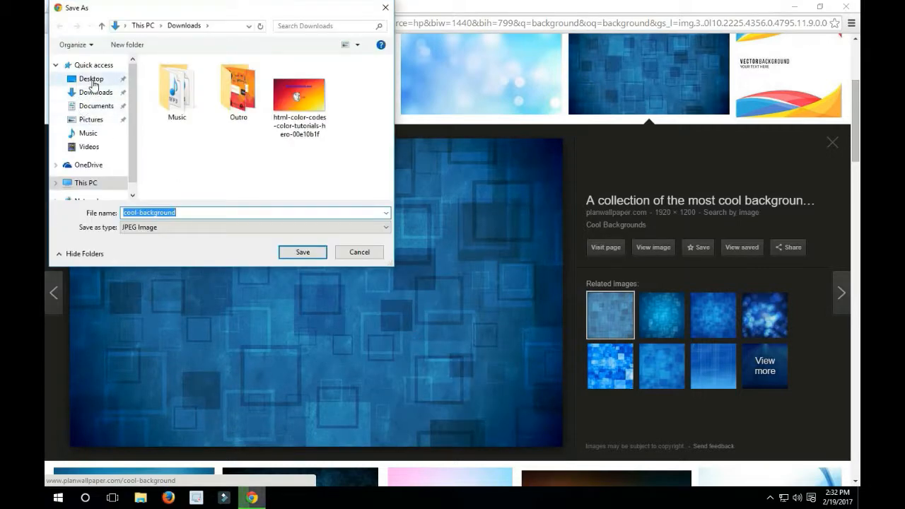
left_click(89, 79)
left_click(300, 252)
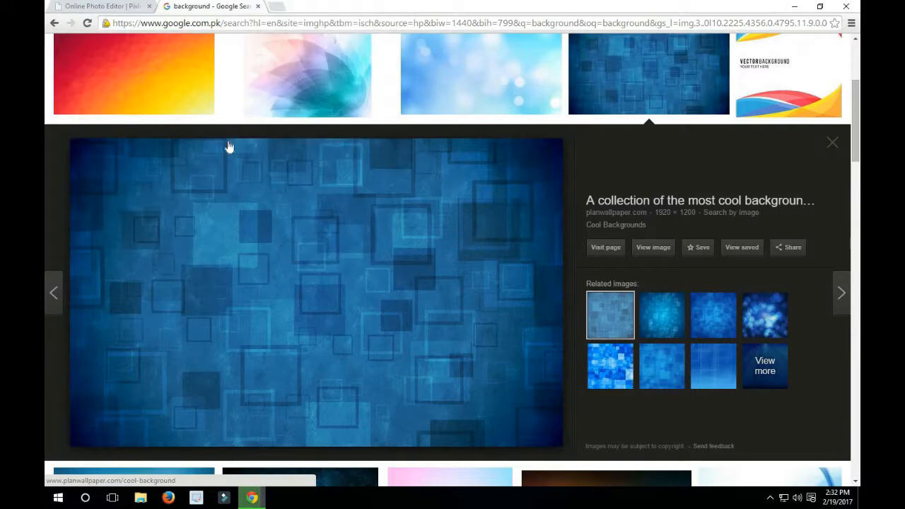
Step: Switch to Pixlr Editor and open the cool-background image from the Desktop
left_click(113, 5)
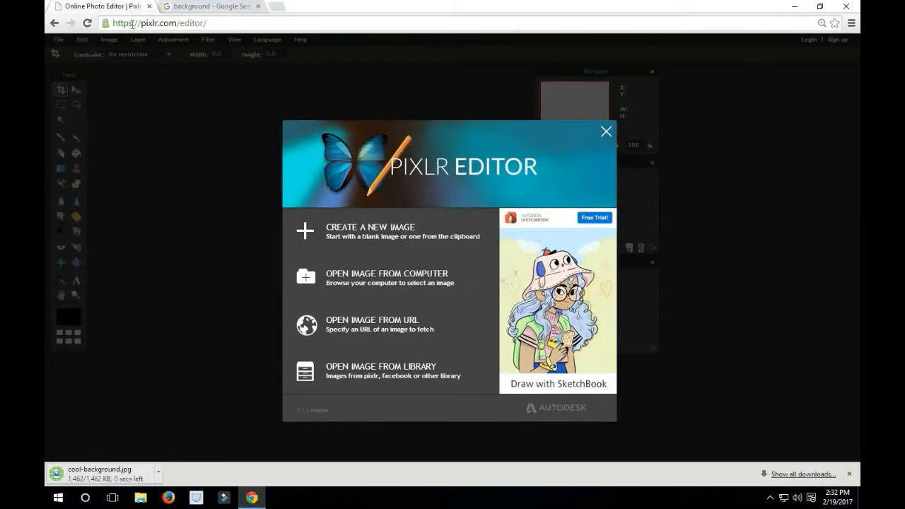
left_click(352, 282)
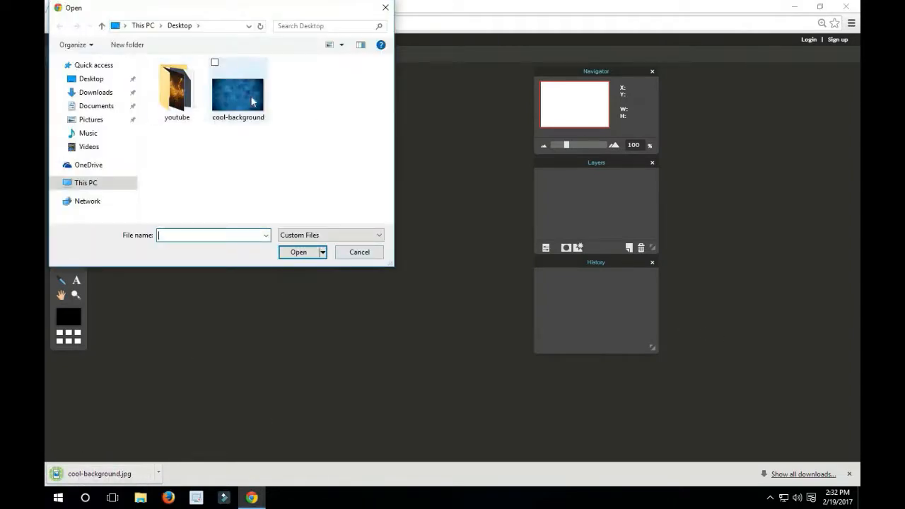
left_click(238, 92)
left_click(306, 256)
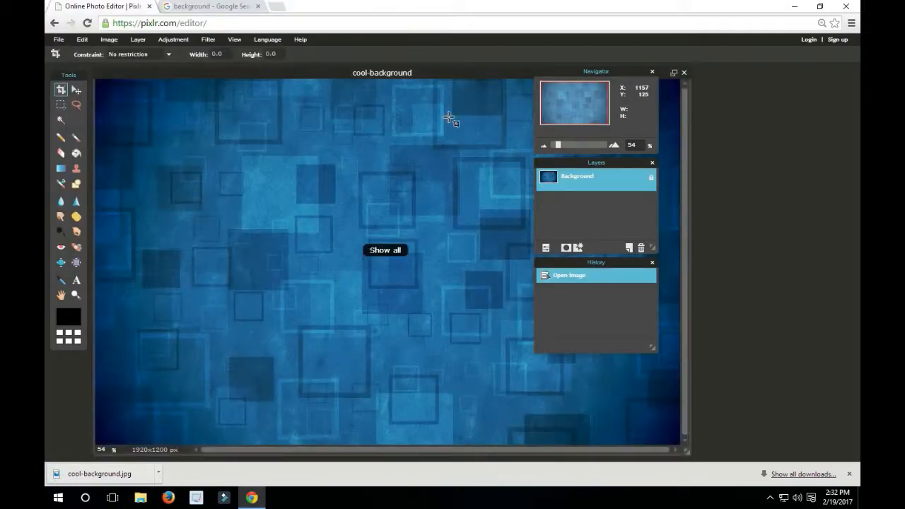
Step: Move the Navigator, Layers and History windows off the image into the empty workspace beside it, and activate the Move tool
left_click_drag(605, 76, 775, 80)
left_click_drag(598, 163, 763, 191)
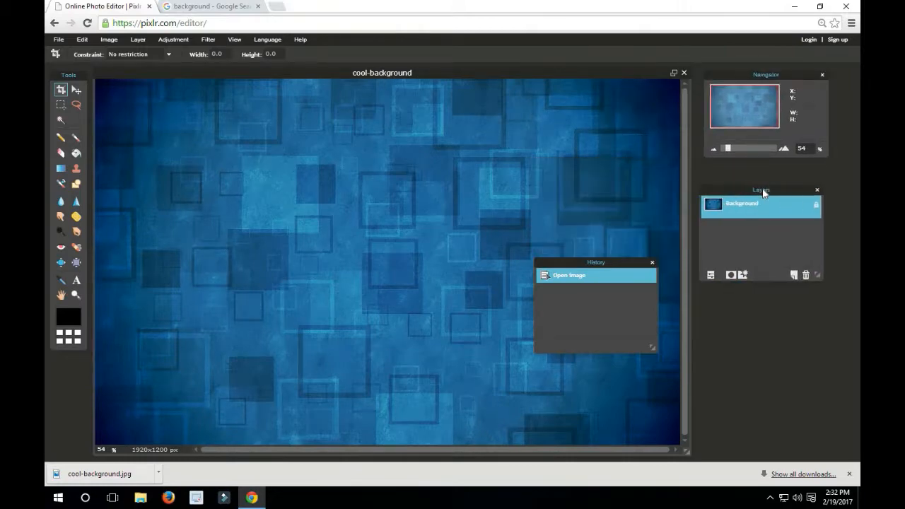
left_click_drag(584, 267, 758, 305)
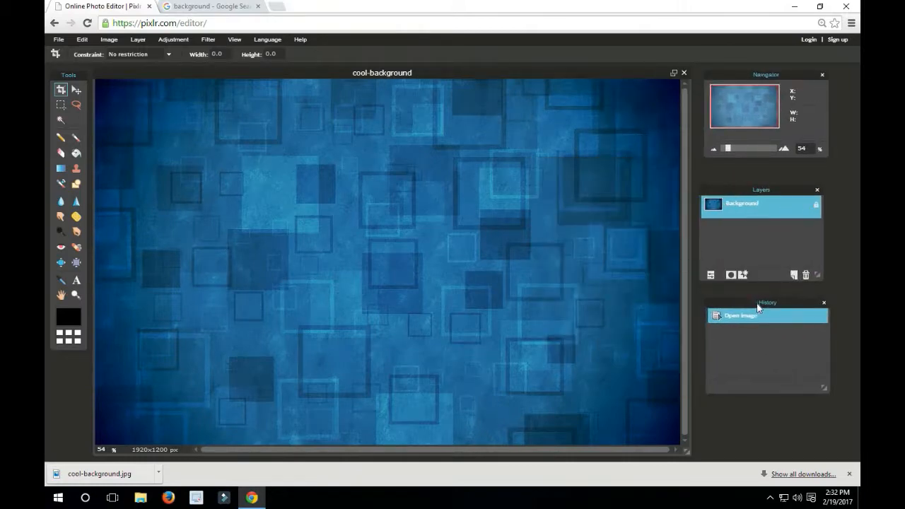
left_click(76, 89)
Step: Switch back to Google Images and search for "troll face png"
left_click(171, 7)
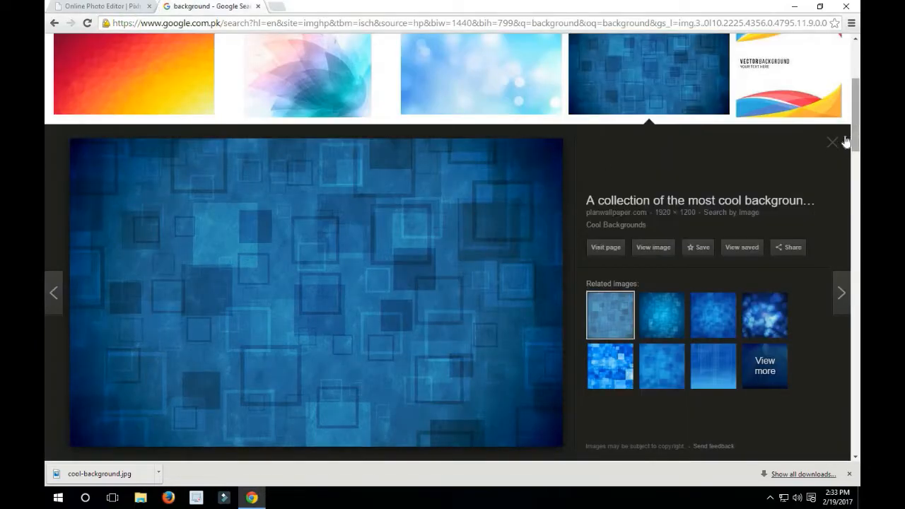
left_click_drag(857, 140, 857, 96)
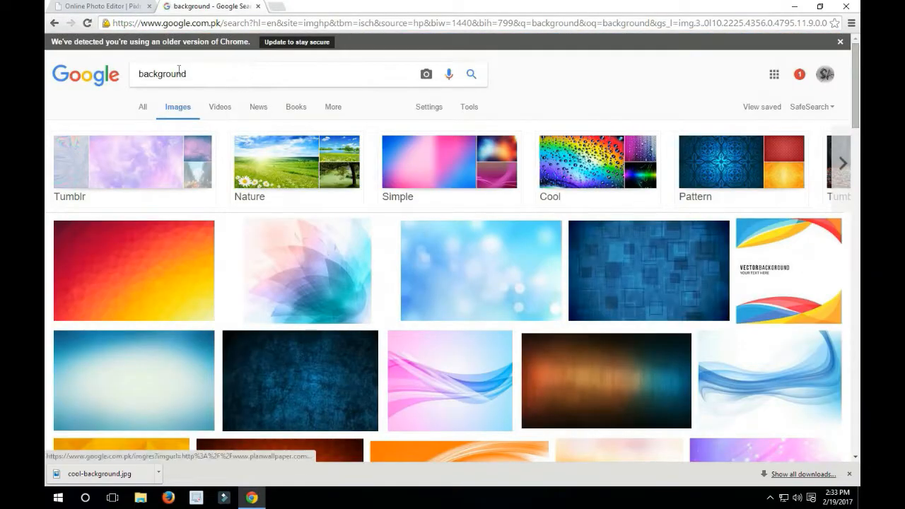
left_click(183, 74)
key("ctrl+a")
type("t")
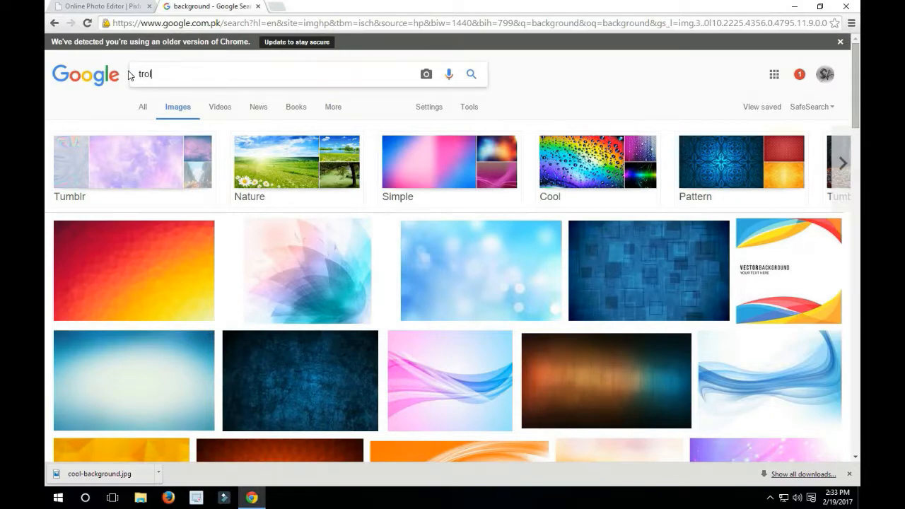
type("roll face ")
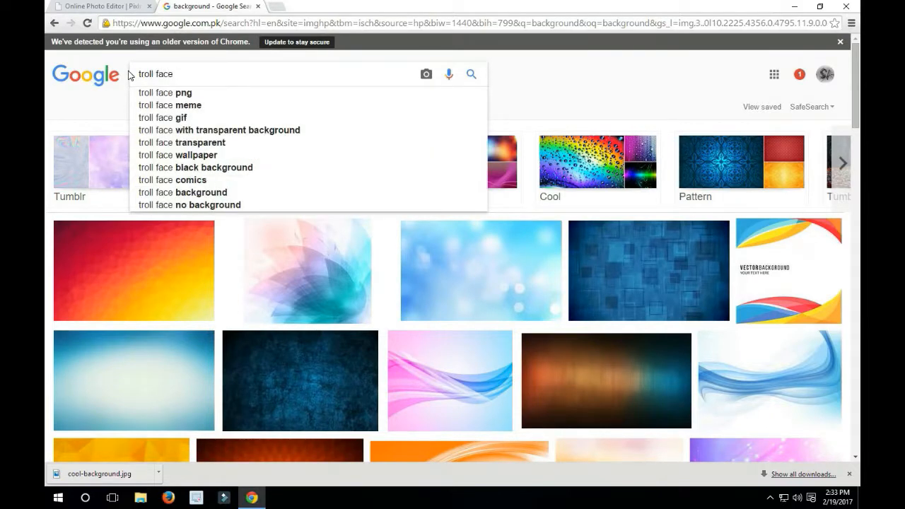
type("png")
key("Return")
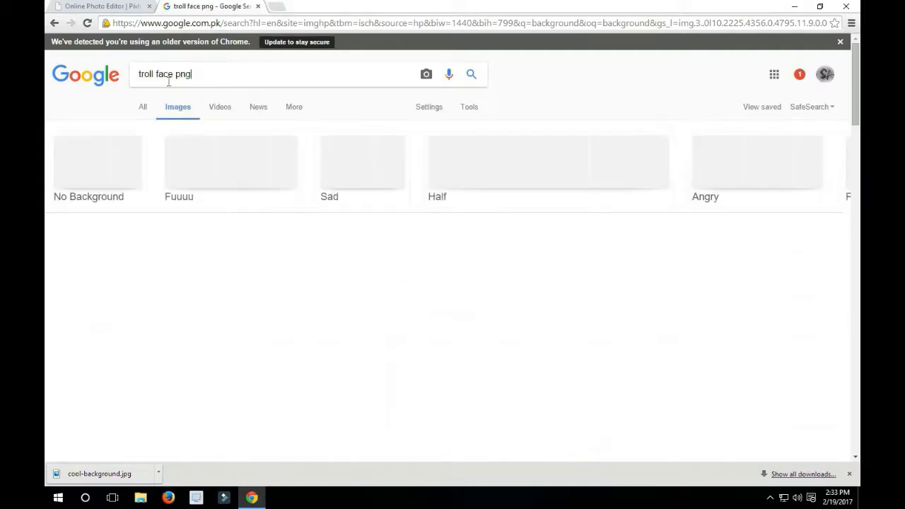
left_click_drag(193, 76, 169, 80)
left_click(204, 75)
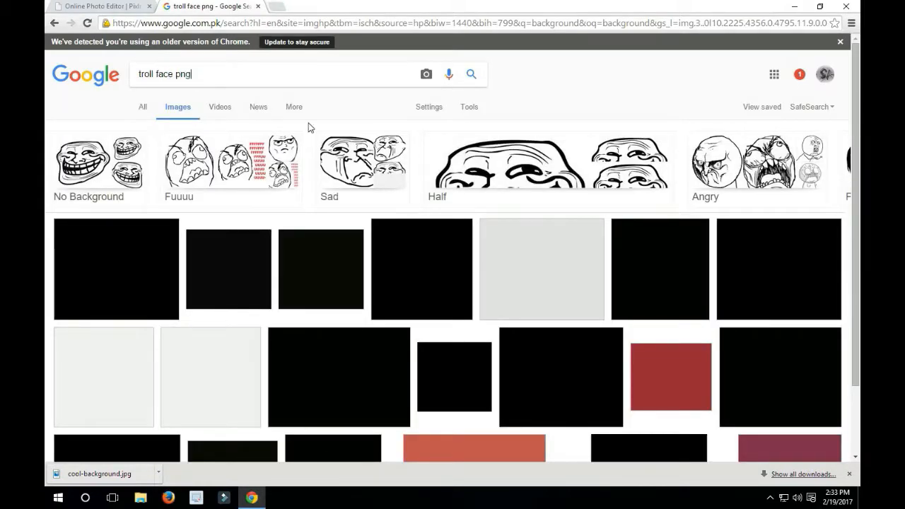
Step: Pick the yellow Awesome Troll Face smiley from the results and save it to the Desktop
left_click_drag(856, 153, 856, 235)
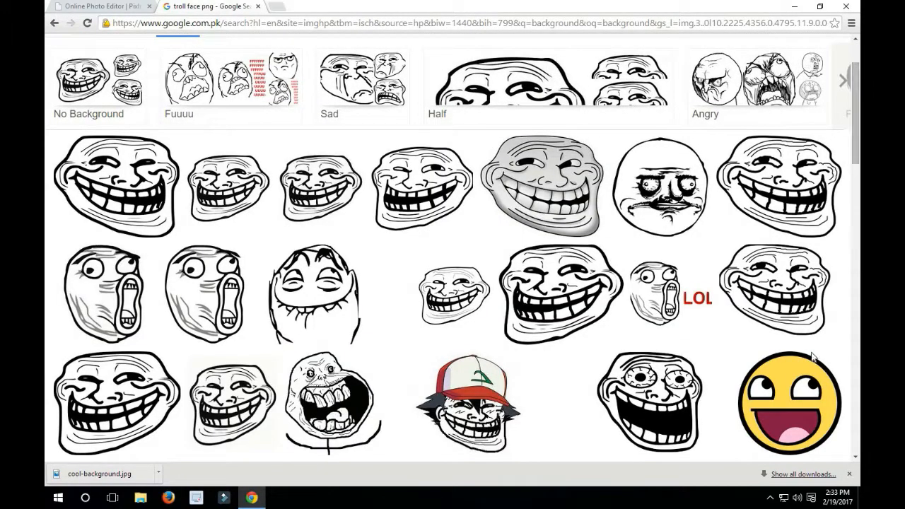
left_click(804, 371)
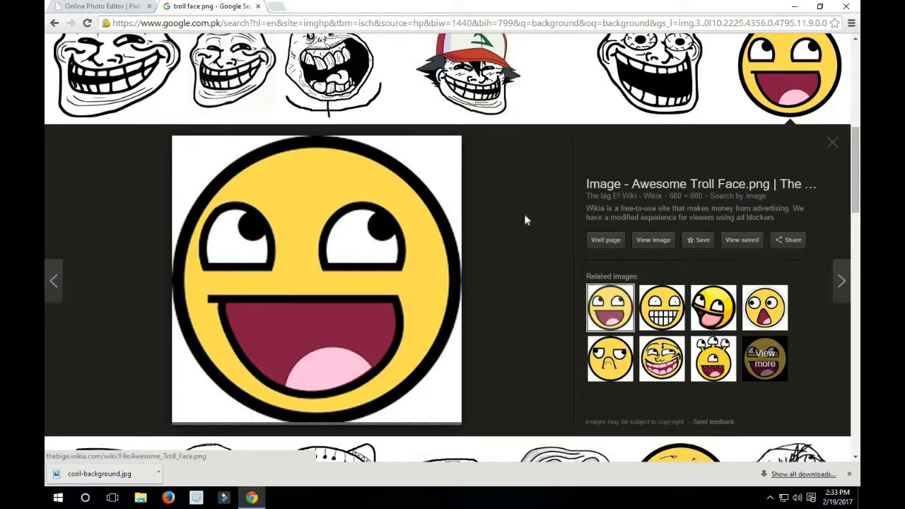
right_click(334, 254)
left_click(364, 326)
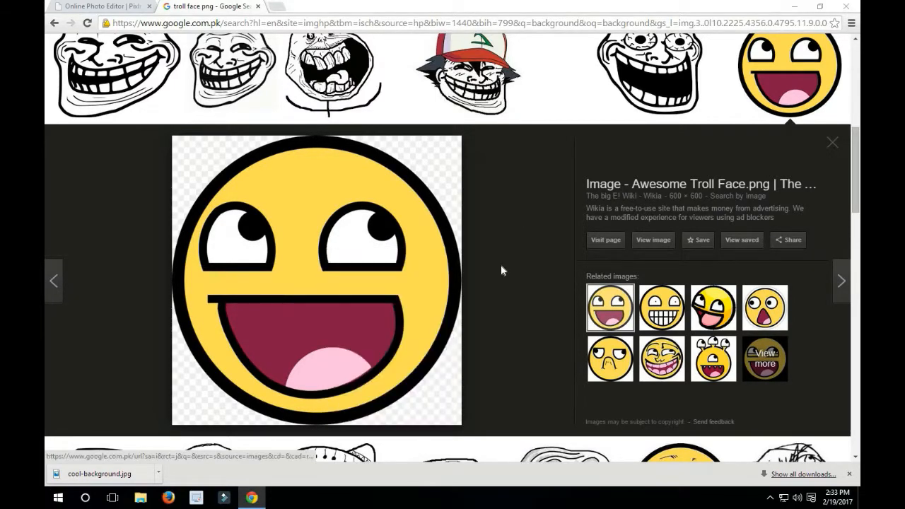
left_click(305, 254)
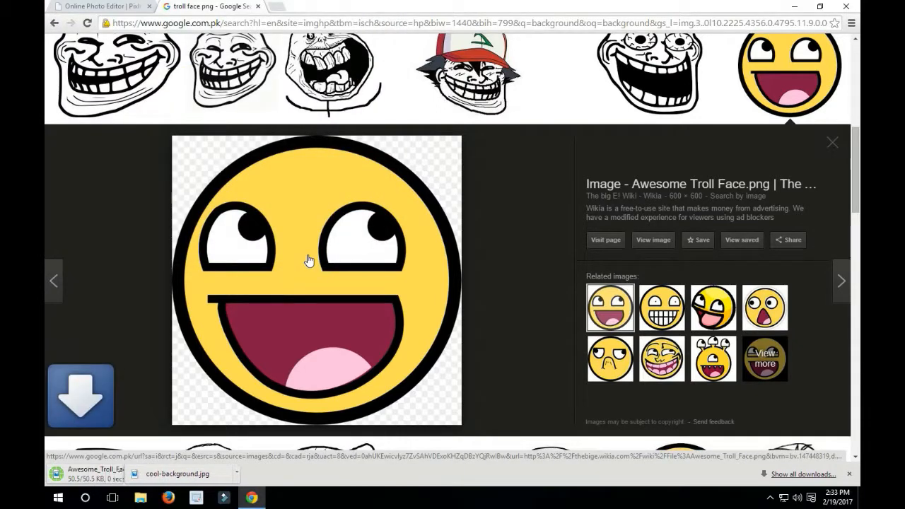
Step: Return to Pixlr Editor and open the Awesome_Troll_Face image from the Desktop
left_click(103, 4)
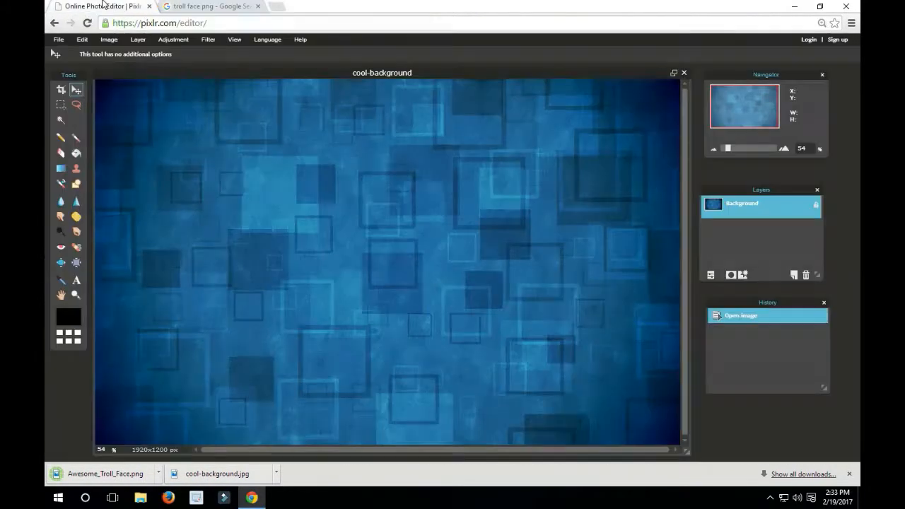
left_click(58, 40)
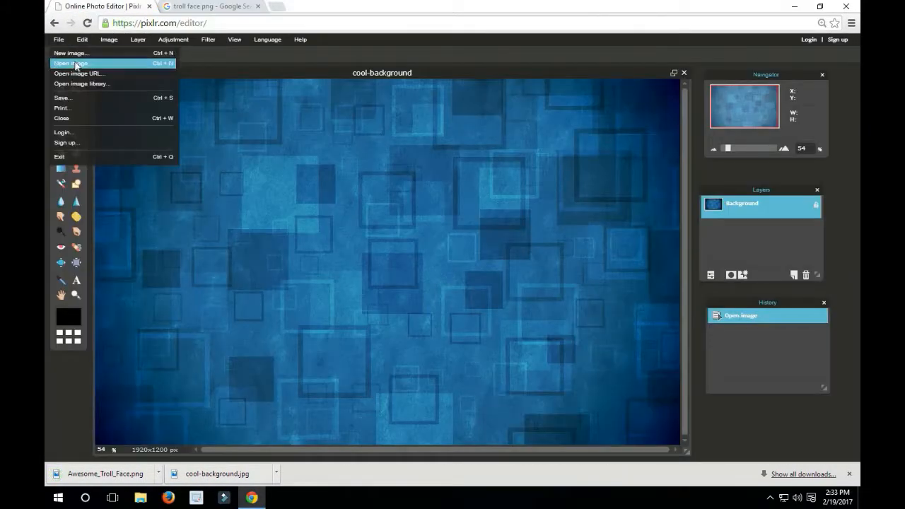
left_click(75, 64)
left_click(238, 99)
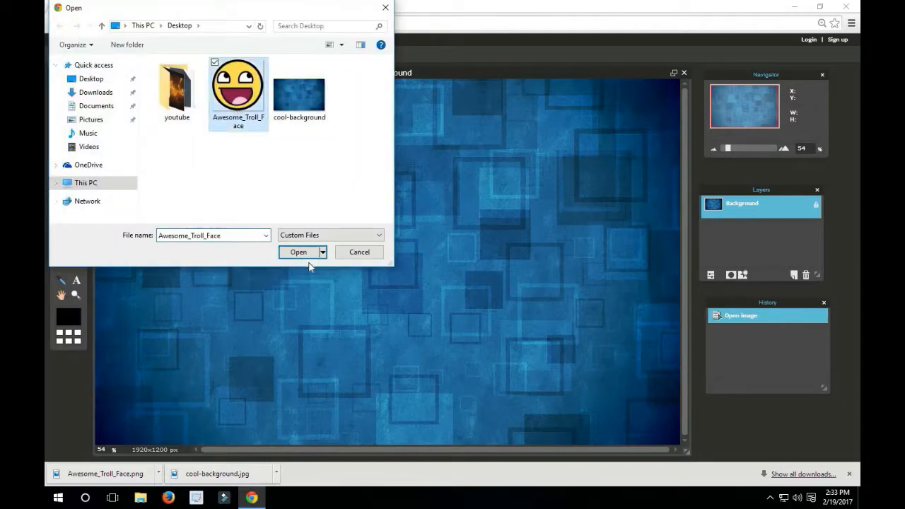
left_click(305, 257)
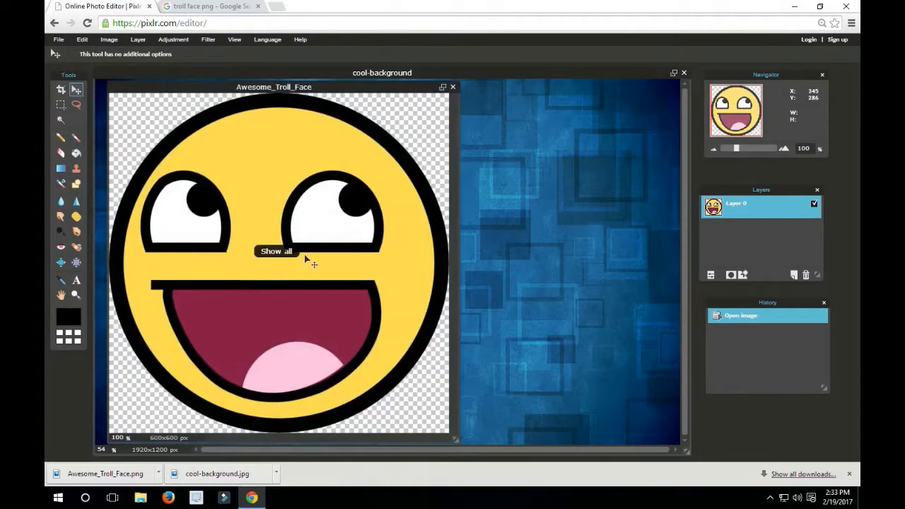
Step: Copy the entire Awesome_Troll_Face image and paste it into the cool-background image as a new layer
key("ctrl+a")
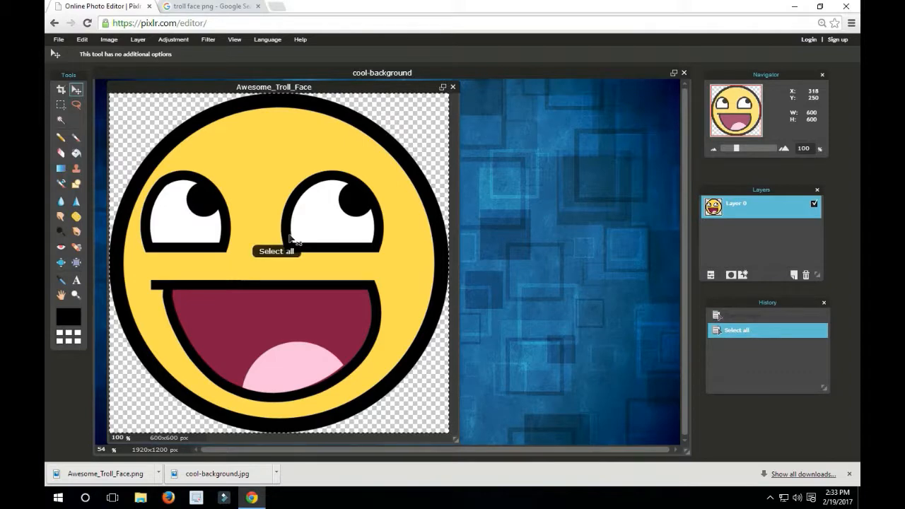
key("ctrl+c")
left_click(512, 221)
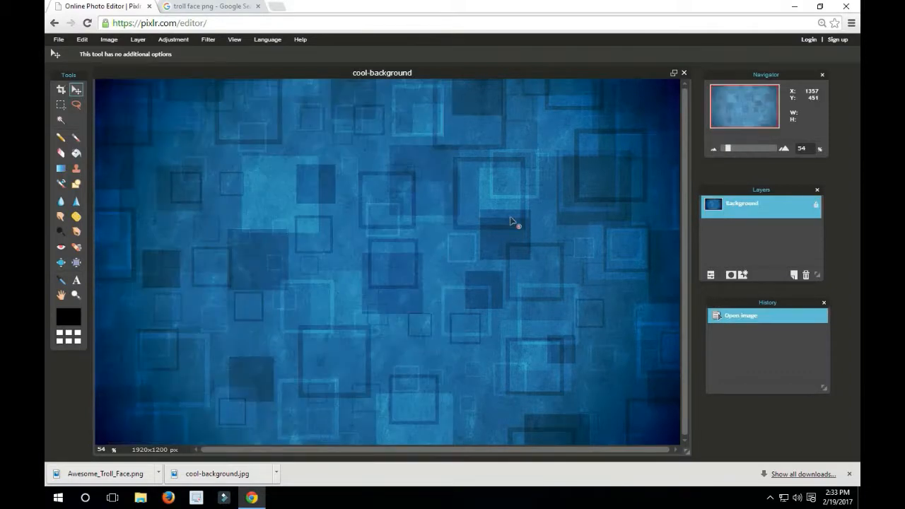
key("ctrl+v")
Step: Move the smiley on Layer 1 to the right half of the background, slightly above its vertical centre
left_click_drag(386, 267, 570, 232)
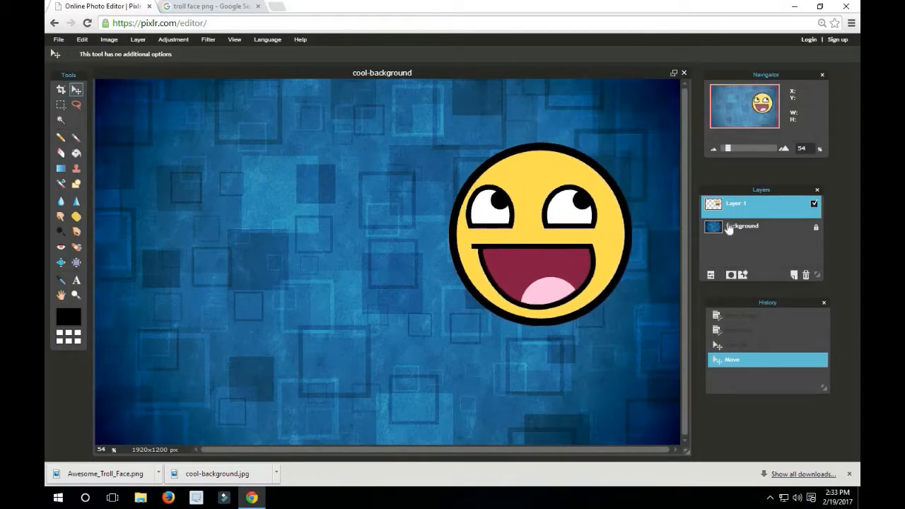
left_click(729, 228)
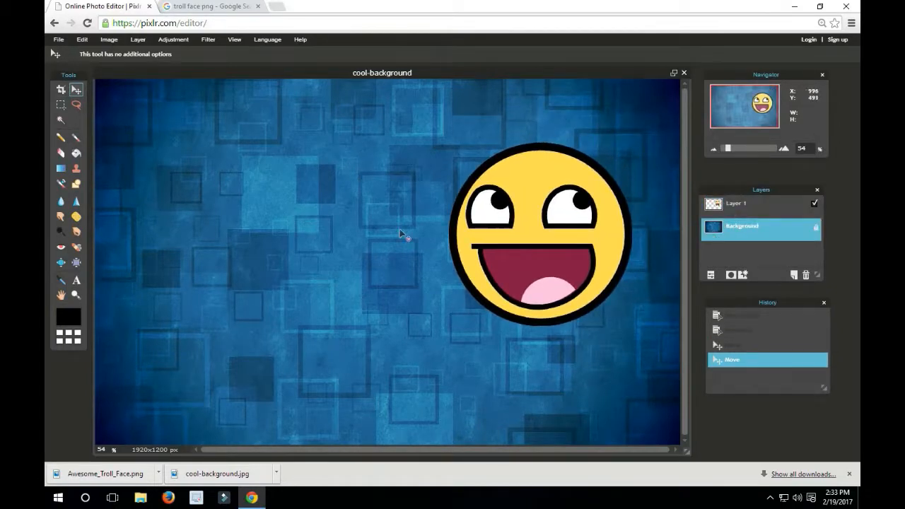
left_click(721, 210)
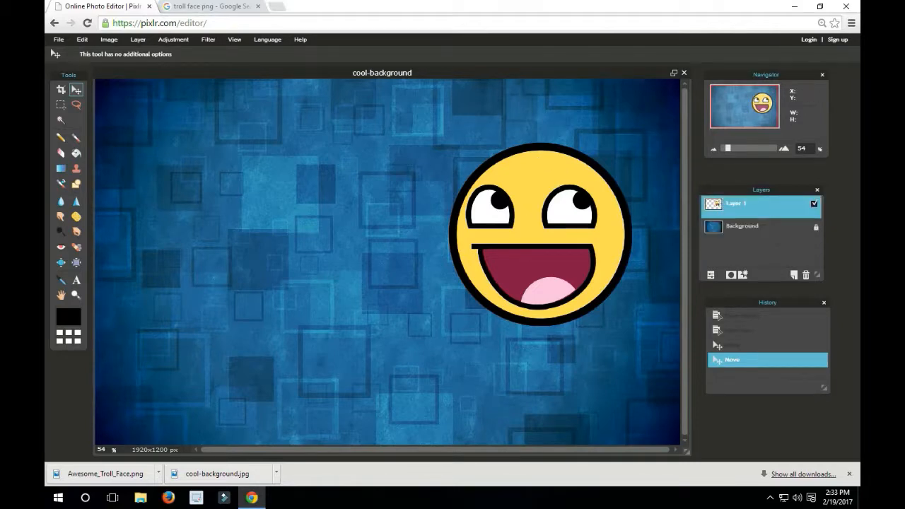
mouse_move(591, 228)
left_mouse_down()
mouse_move(591, 240)
mouse_move(588, 231)
left_mouse_up()
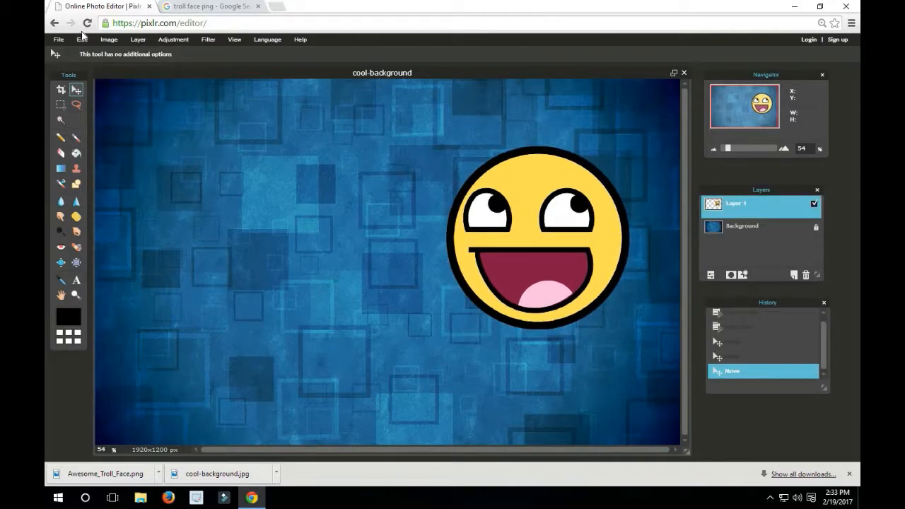
Step: Free transform the smiley on Layer 1, making it slightly smaller, nearly upright and shifted a little up and left, and apply the changes
left_click(82, 40)
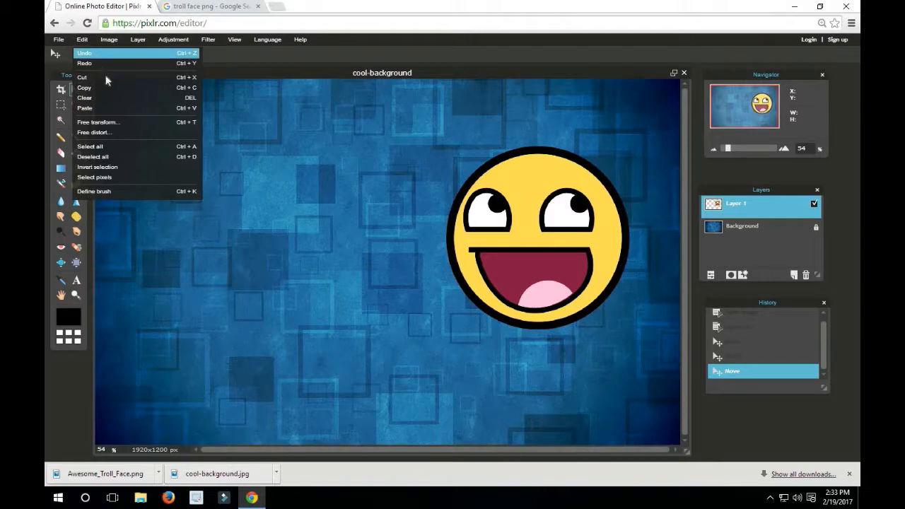
left_click(110, 122)
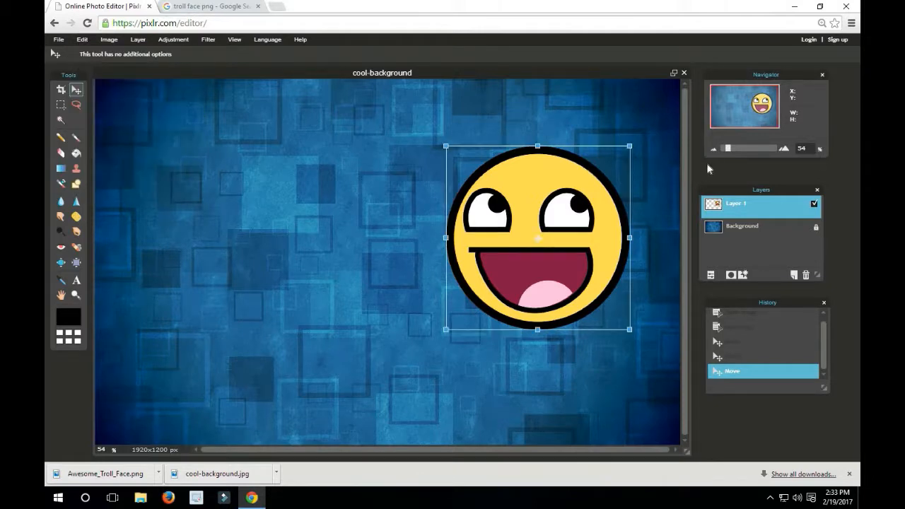
left_click_drag(621, 144, 591, 129)
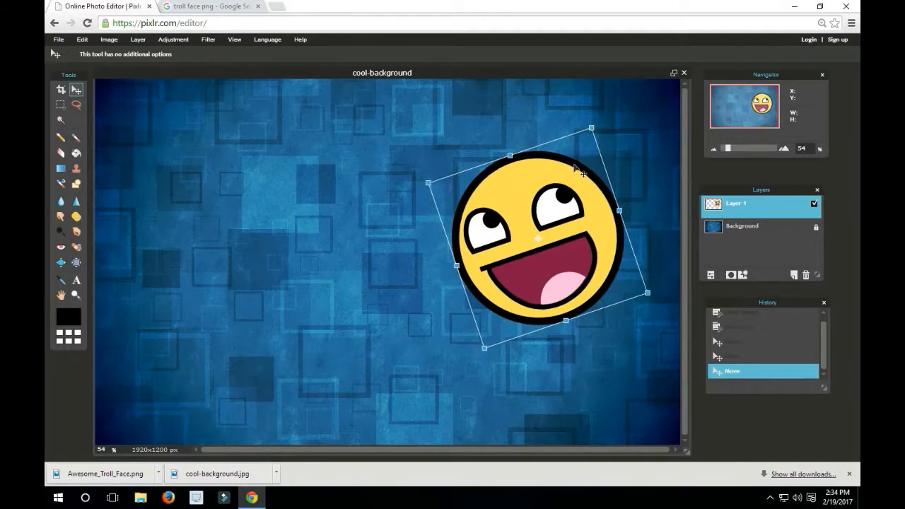
left_click_drag(569, 193, 560, 181)
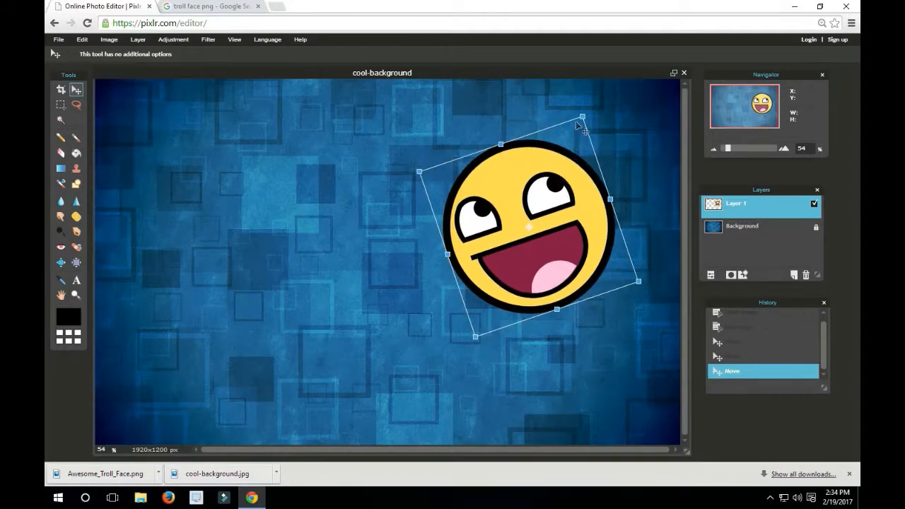
left_click_drag(577, 114, 612, 141)
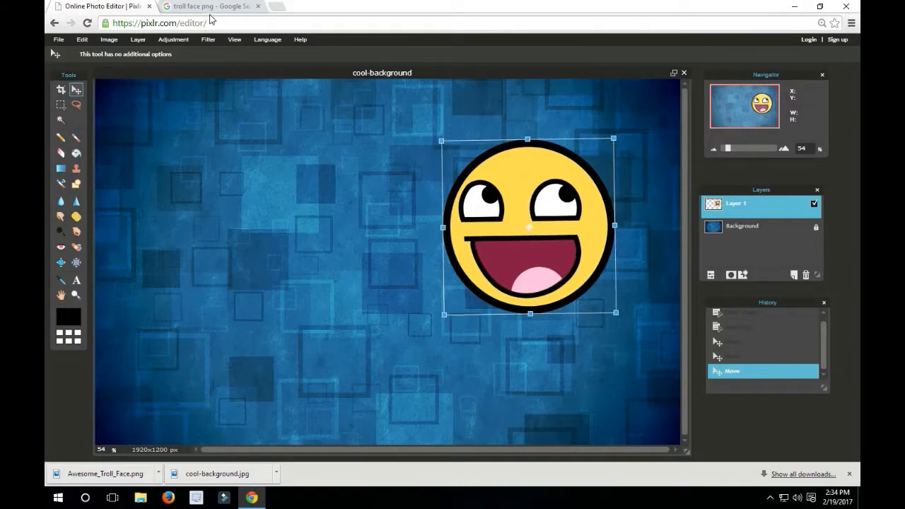
left_click(58, 281)
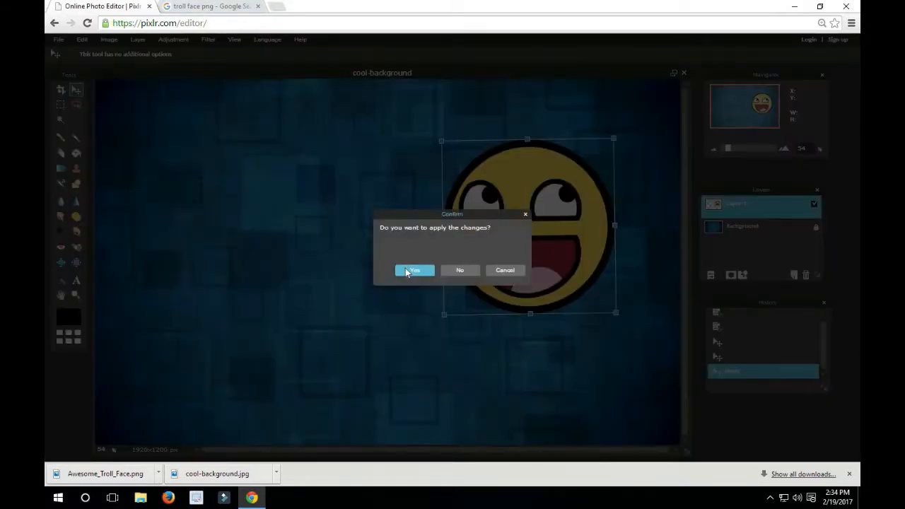
left_click(414, 270)
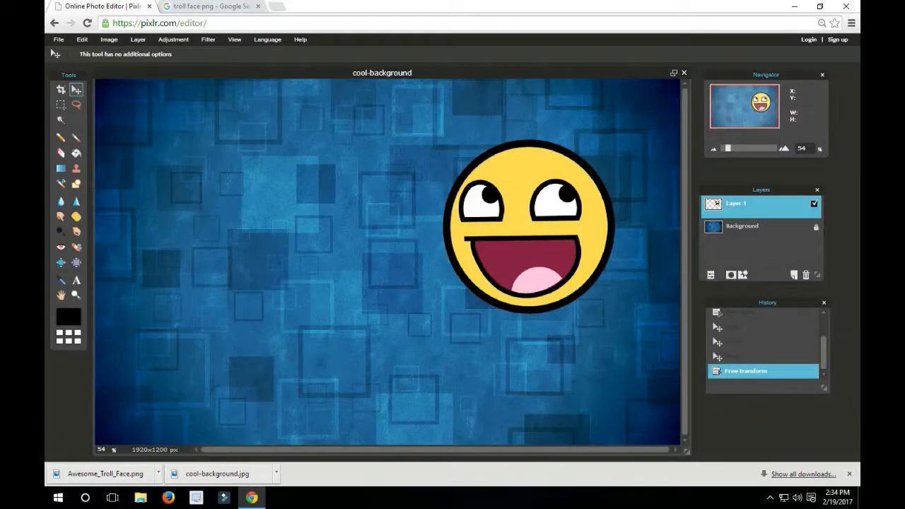
Step: Add the three-line text "How To / Make A / Thumbnail" beside the smiley in Arial Black, size 130, coloured pale pink
left_click(76, 280)
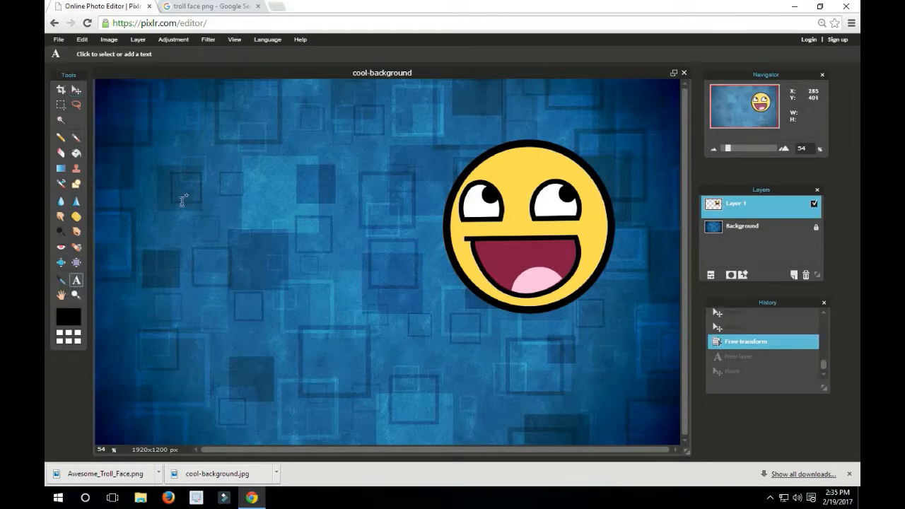
left_click(181, 201)
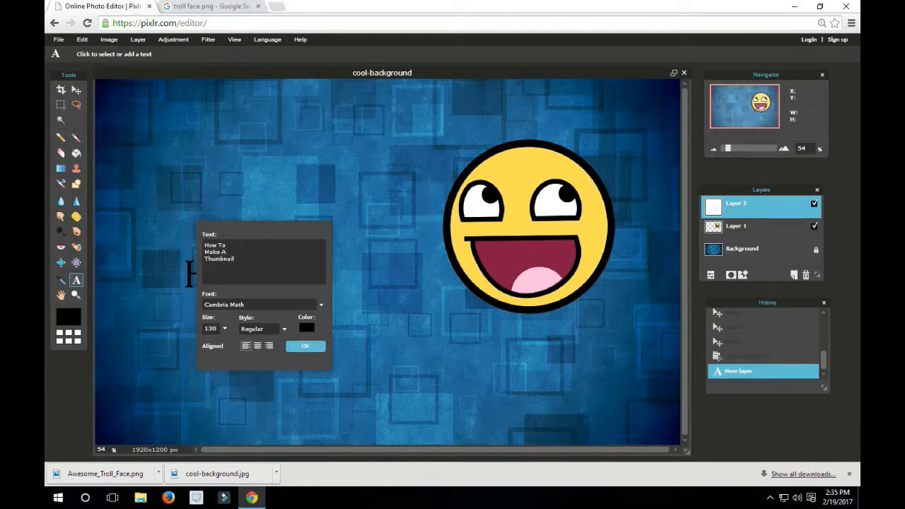
left_click(320, 306)
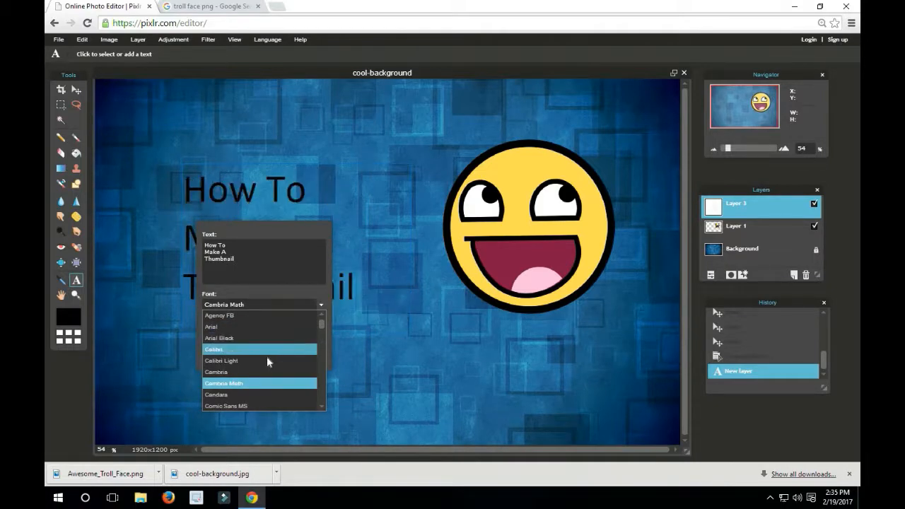
left_click(267, 338)
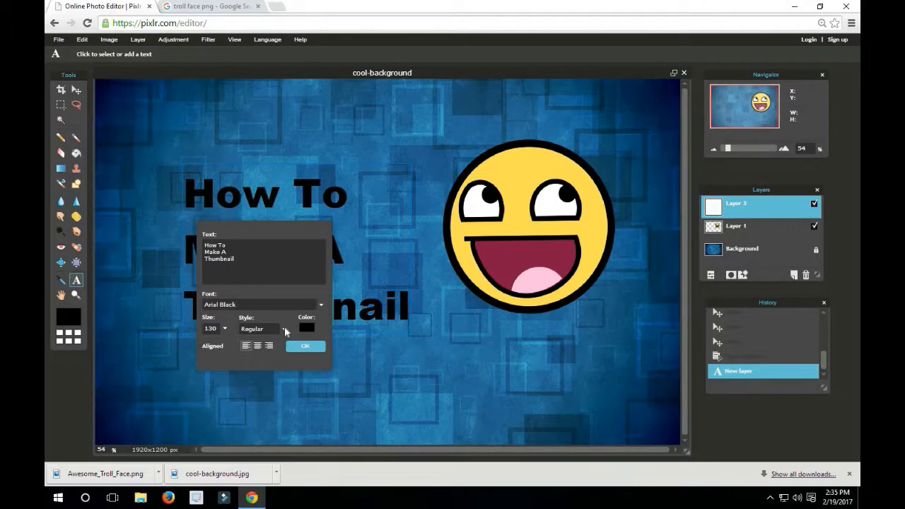
left_click(306, 328)
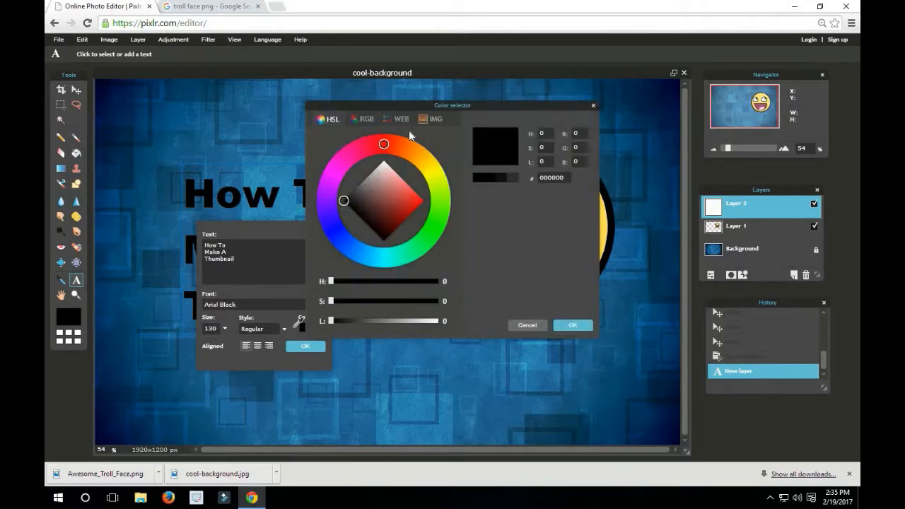
mouse_move(379, 177)
left_mouse_down()
mouse_move(384, 203)
mouse_move(381, 177)
left_mouse_up()
left_click(566, 326)
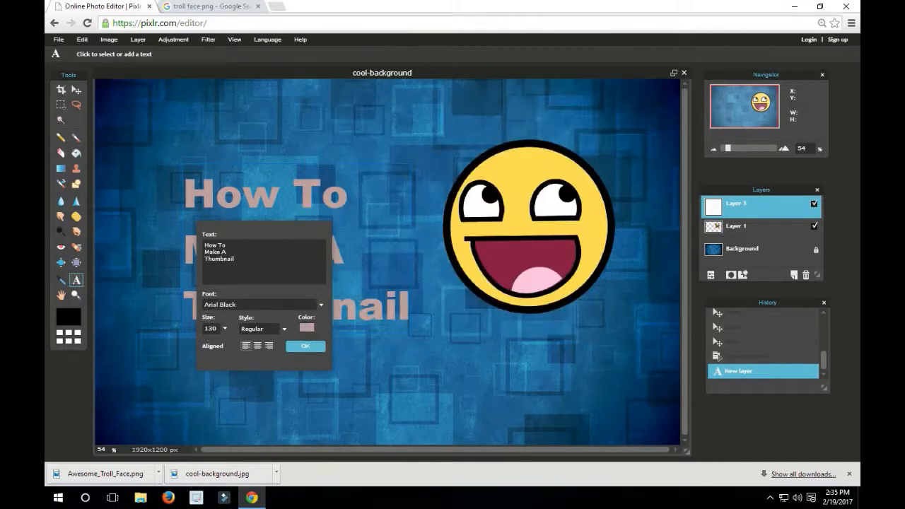
Step: Centre-align the thumbnail text, confirm it, and move it slightly left and up on the background
left_click(258, 346)
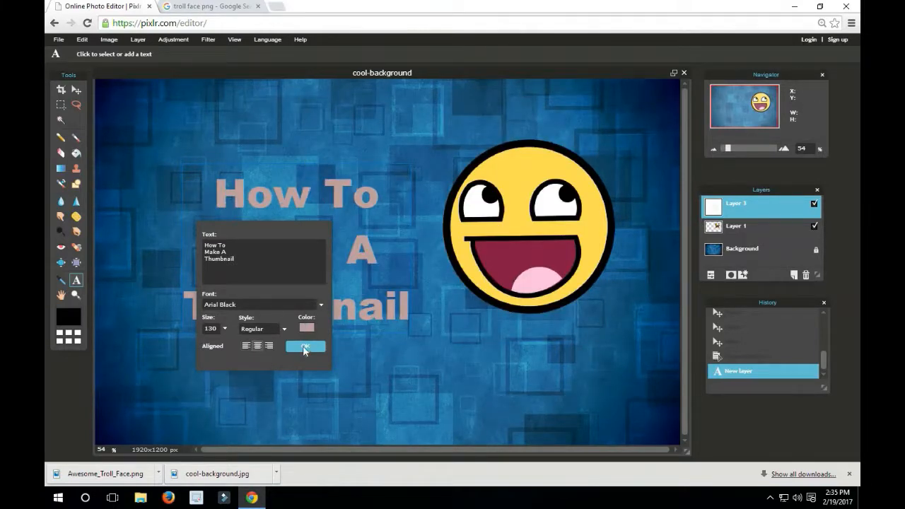
left_click(305, 346)
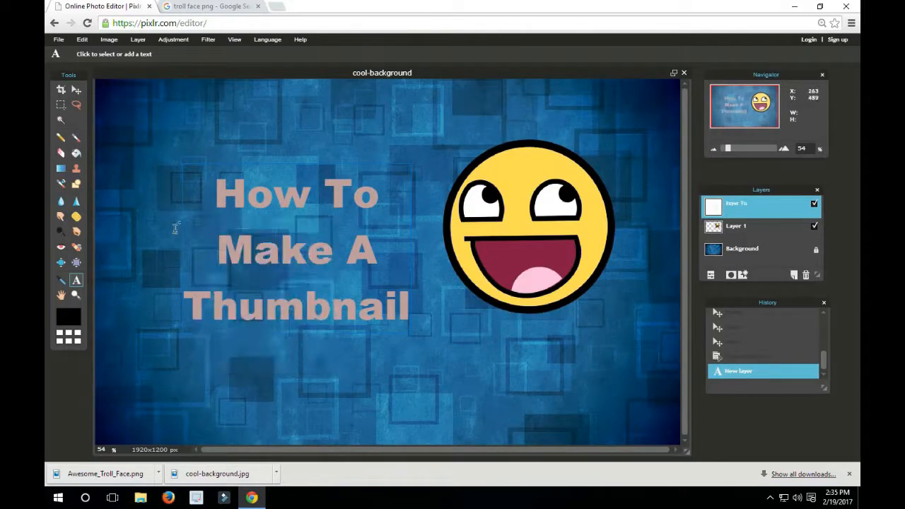
left_click(77, 90)
left_click_drag(285, 198, 249, 192)
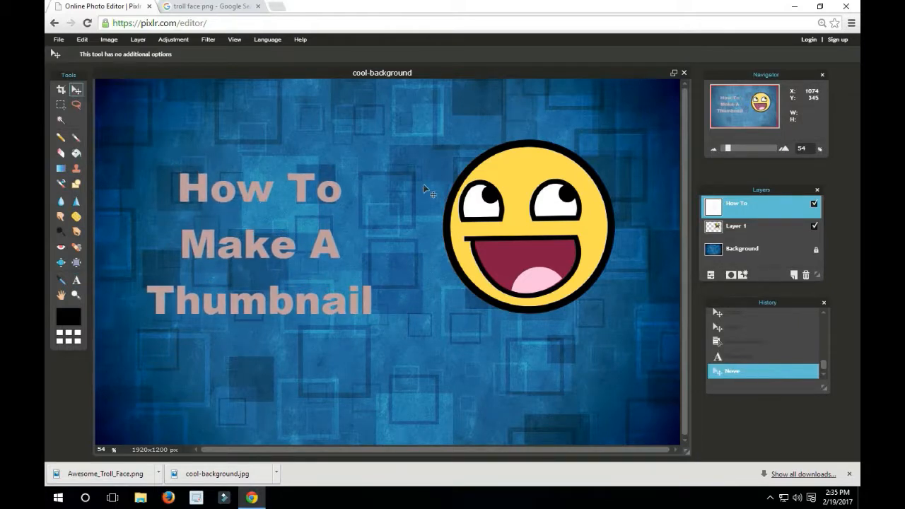
Step: Switch to the Google Images results, close the smiley preview, and search for "click png"
left_click(173, 6)
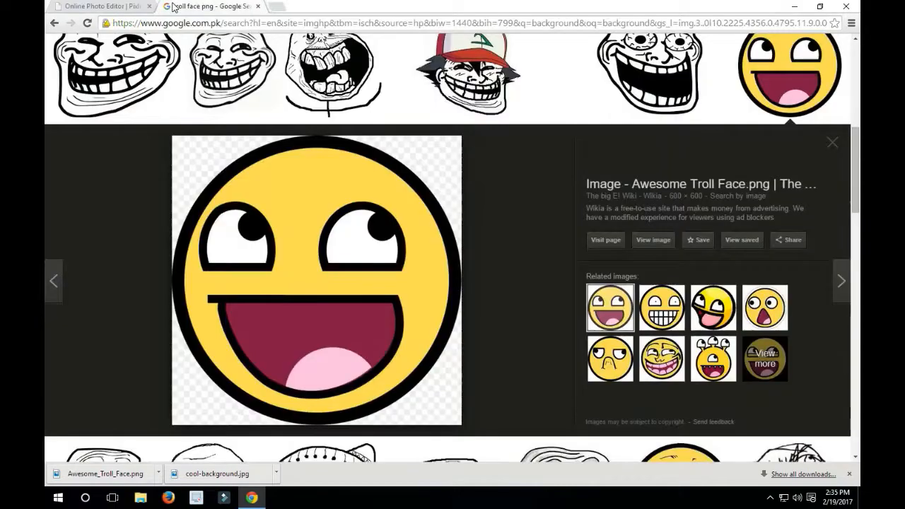
left_click(833, 143)
scroll(244, 111, "up", 5)
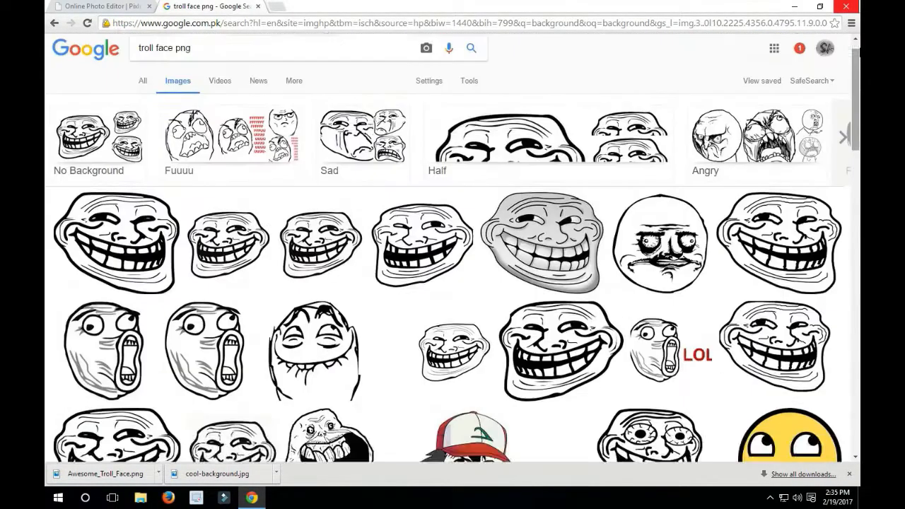
left_click_drag(193, 73, 130, 78)
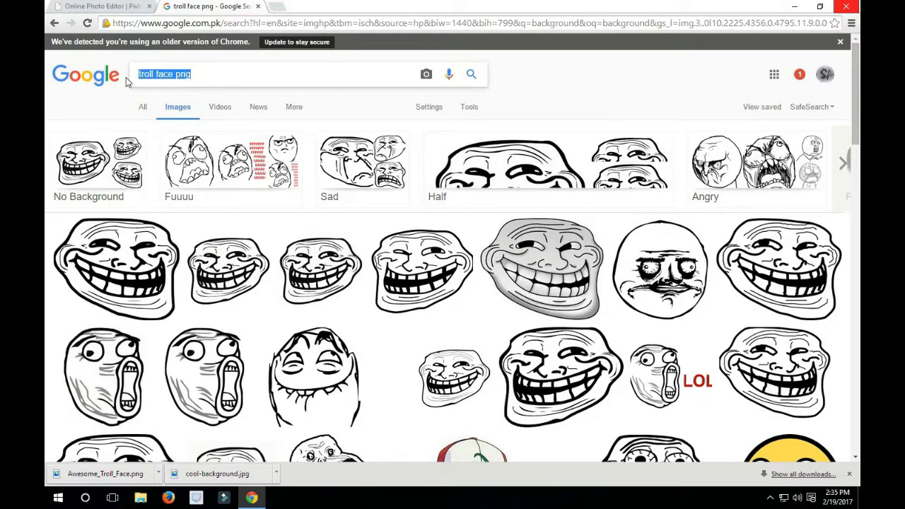
type("click png")
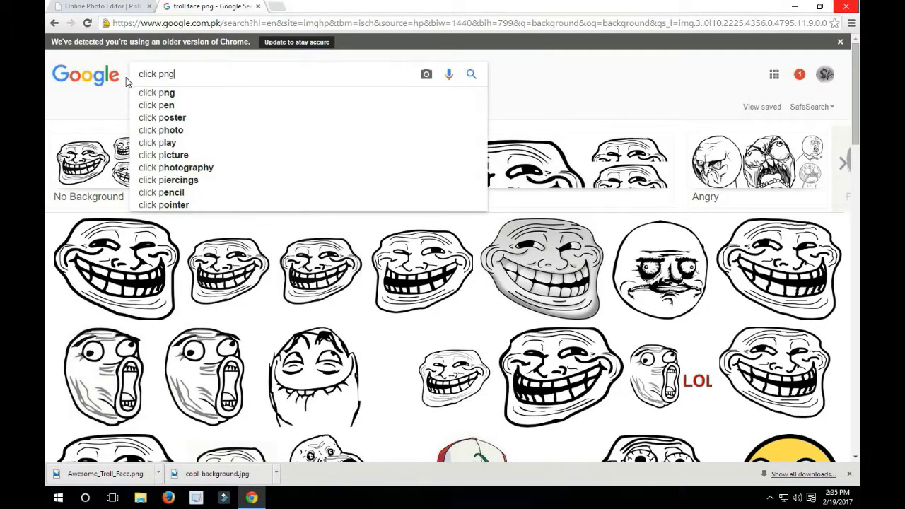
key("Return")
left_click_drag(176, 74, 161, 76)
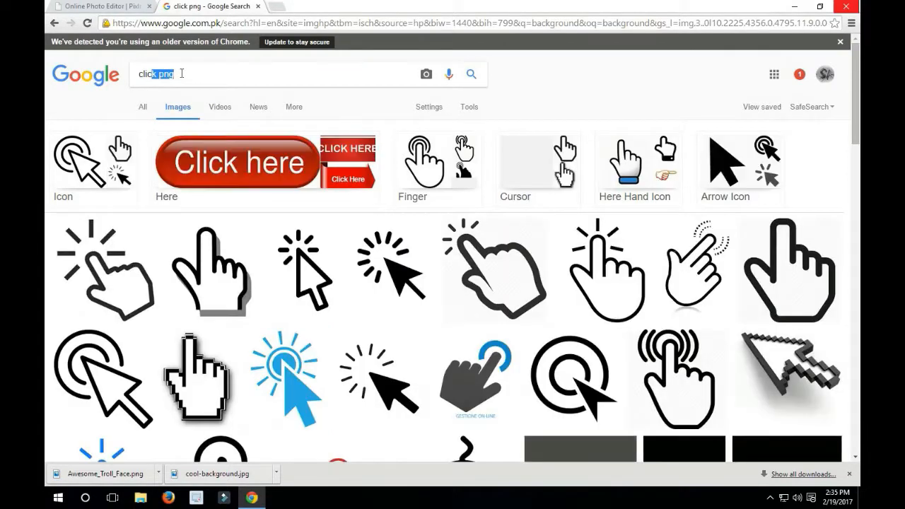
left_click(183, 73)
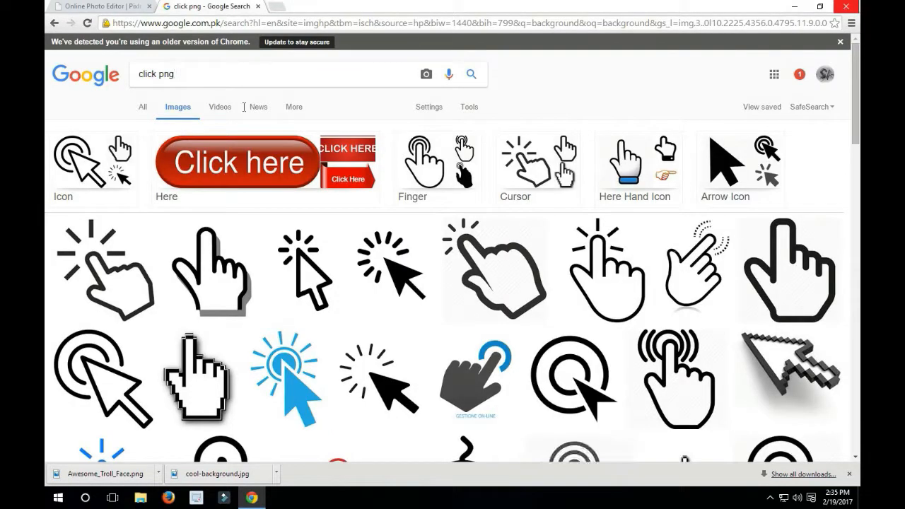
Step: Pick the pointing-hand Click icon from Iconfinder in the results and save it to the Desktop as a PNG named click
left_click(486, 276)
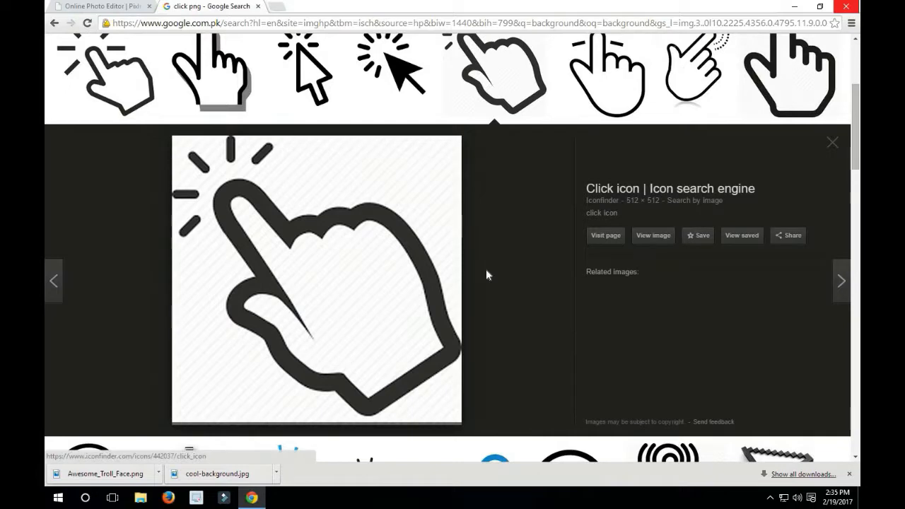
right_click(439, 272)
left_click(449, 348)
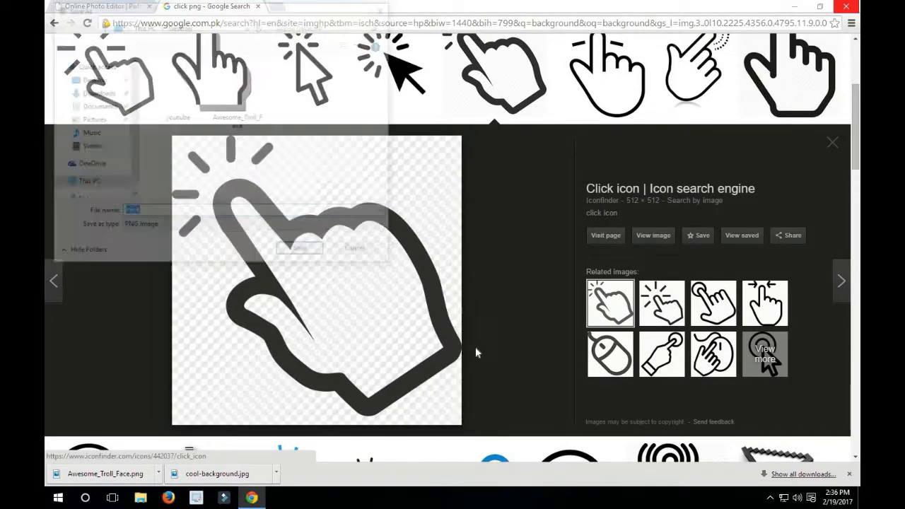
left_click(302, 252)
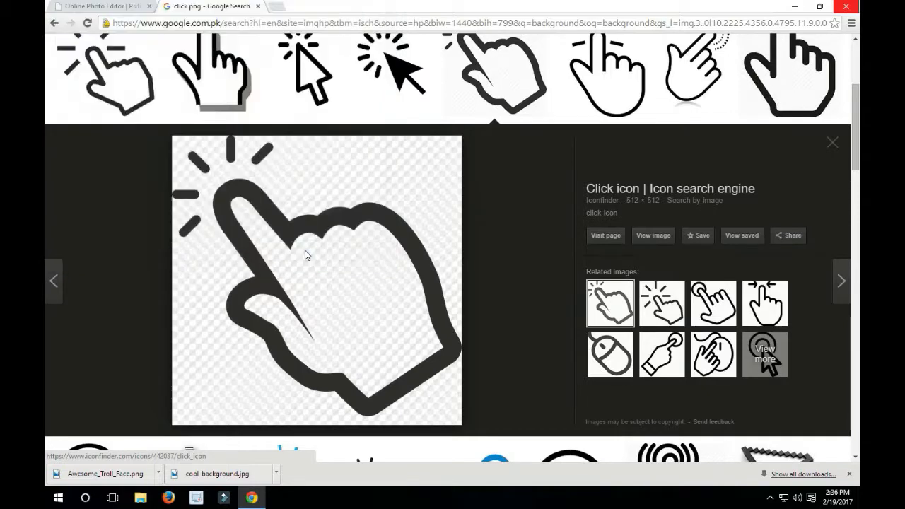
Step: Return to Pixlr Editor and open the click image from the Desktop
left_click(76, 5)
left_click(58, 40)
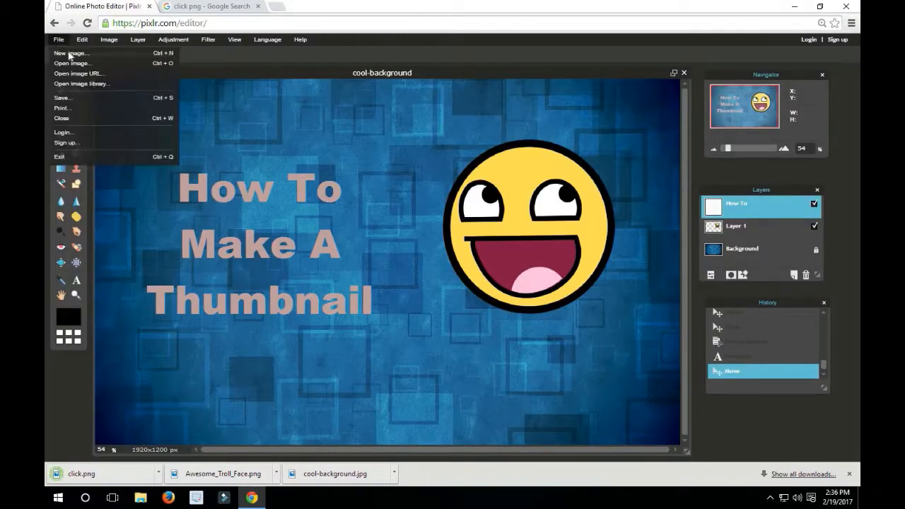
left_click(83, 61)
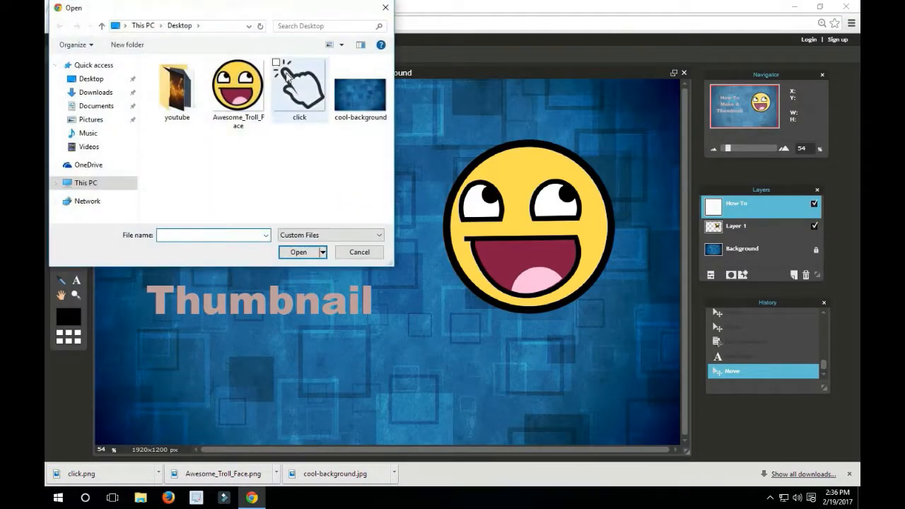
left_click(300, 89)
left_click(297, 253)
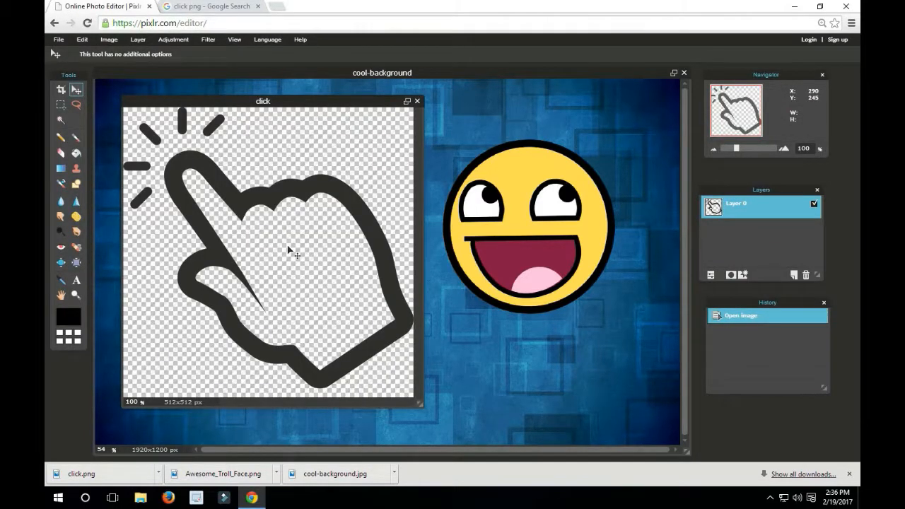
Step: Copy the entire click image and paste it into the cool-background image as a new layer
key("ctrl+a")
key("ctrl+c")
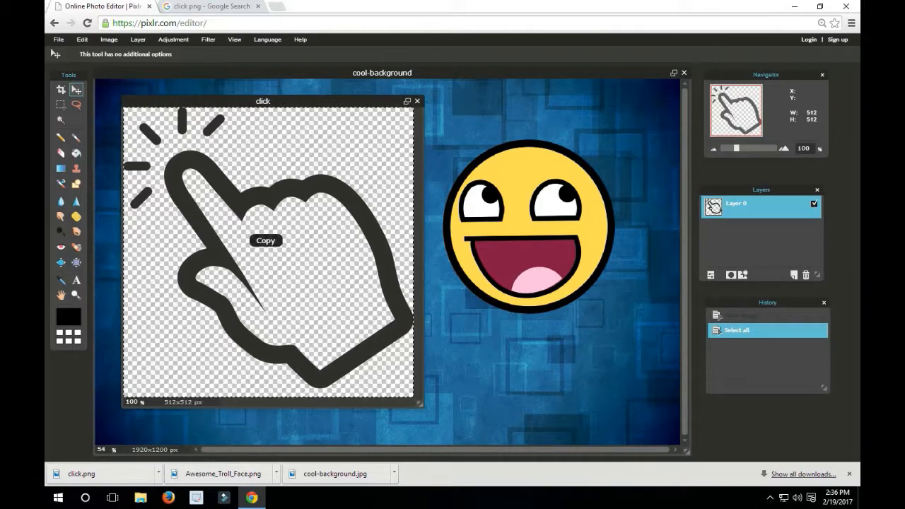
left_click(458, 320)
key("ctrl+v")
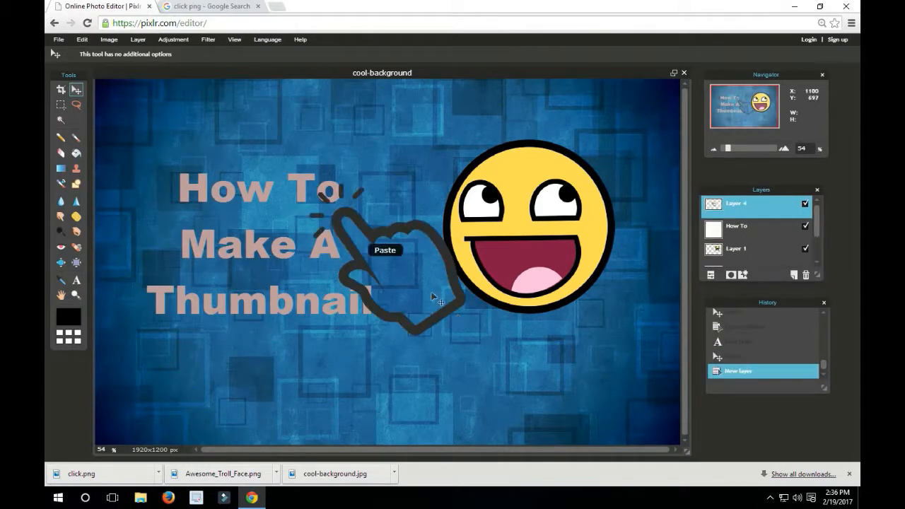
Step: Move the hand so its fingertip overlaps the smiley's mouth, and shift the How To text layer slightly down and left
left_click_drag(434, 262, 602, 319)
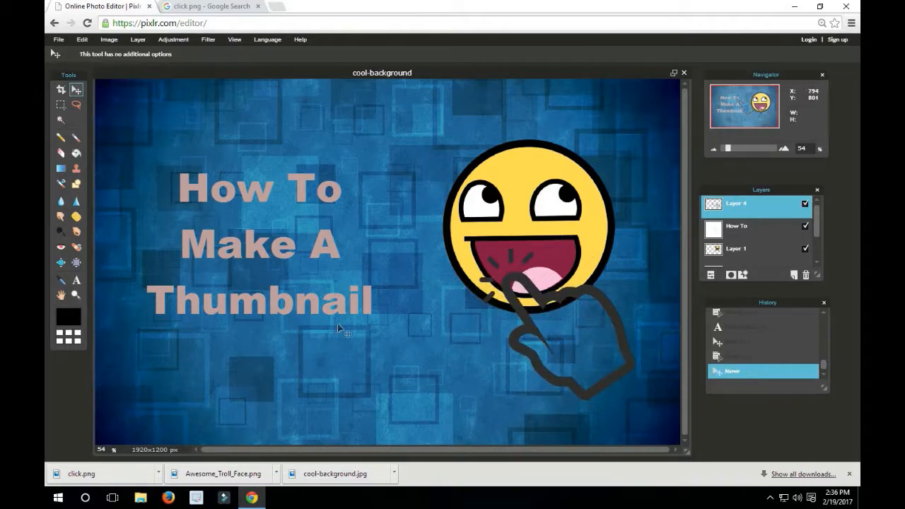
left_click(767, 235)
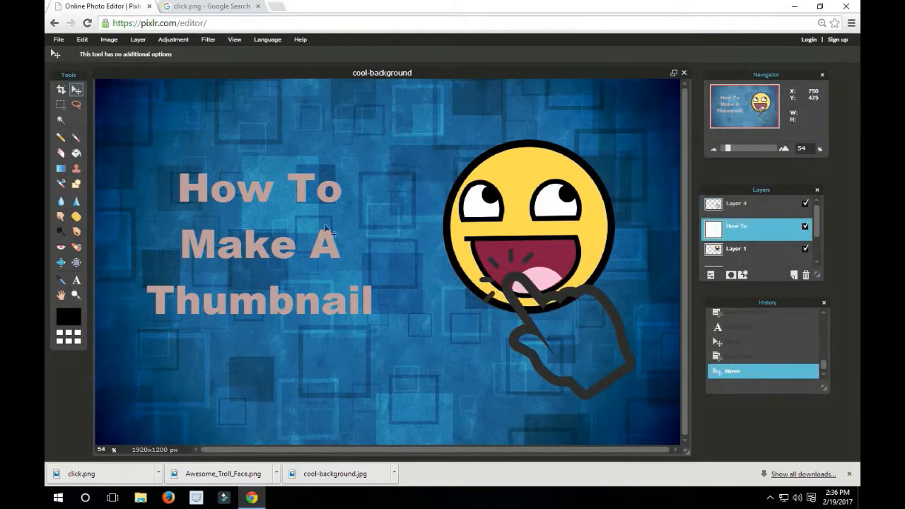
left_click_drag(316, 236, 309, 246)
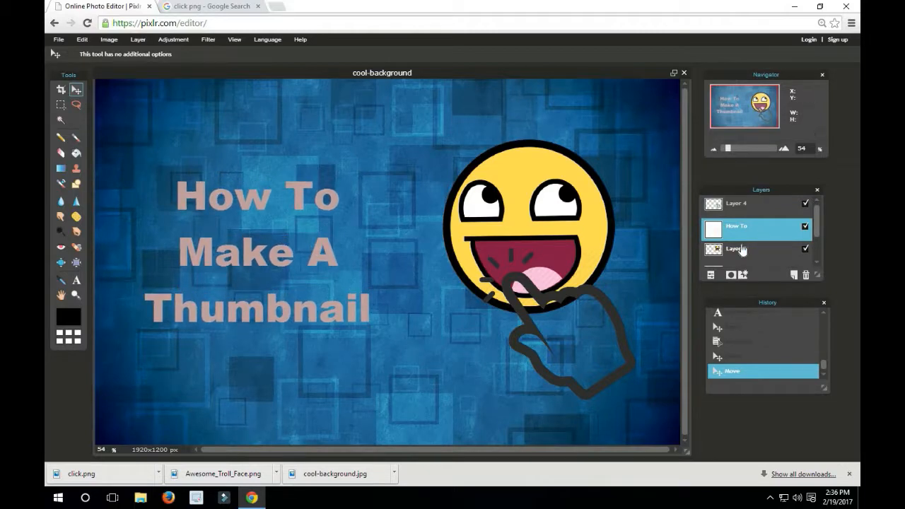
Step: Bring Layer 1 to the top of the layer stack and move the smiley slightly up and left
left_click(768, 249)
left_click_drag(768, 249, 768, 203)
left_click_drag(519, 197, 490, 191)
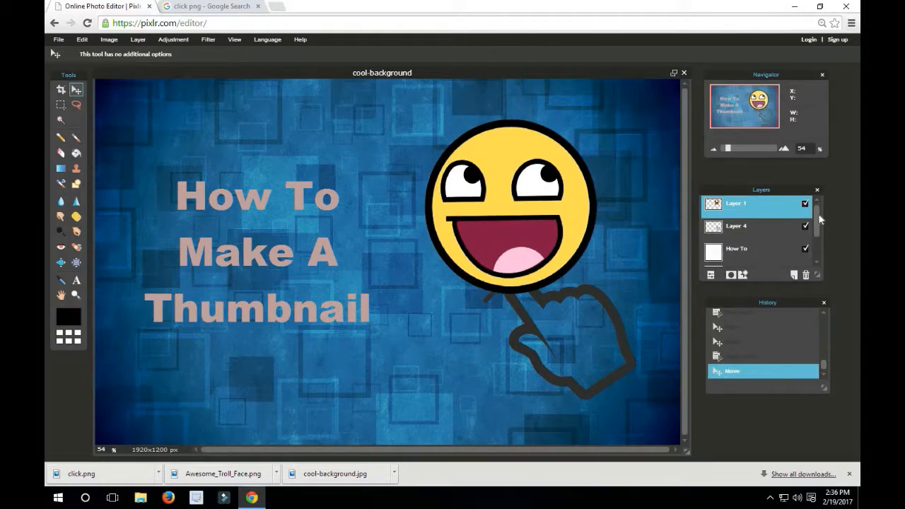
Step: Select Layer 4 and move the hand slightly up and to the right, near the smiley's lower right edge
left_click(740, 236)
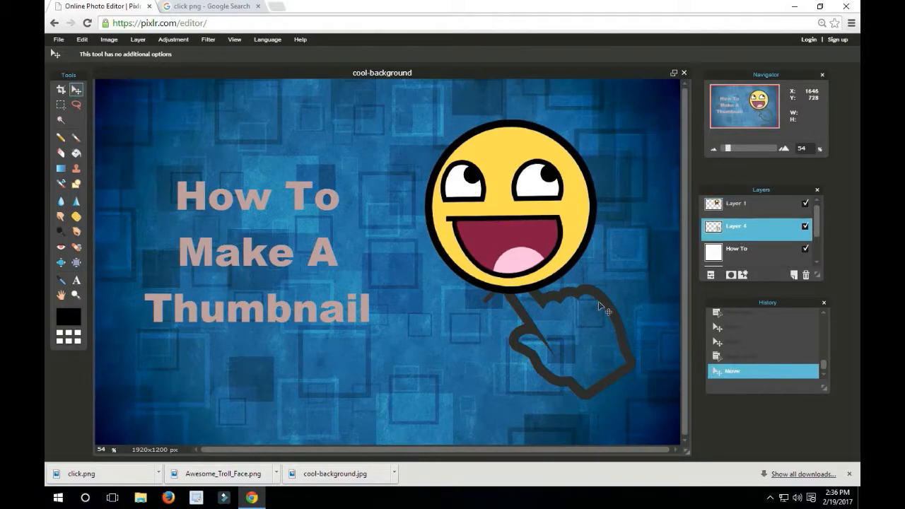
left_click_drag(598, 301, 593, 353)
left_click_drag(533, 280, 543, 281)
left_click_drag(637, 396, 656, 346)
Step: Place Layer 4 above Layer 1 in the layer stack and move the smiley down and right so the fingertip overlaps its mouth
left_click_drag(754, 232, 759, 182)
left_click_drag(747, 216, 742, 237)
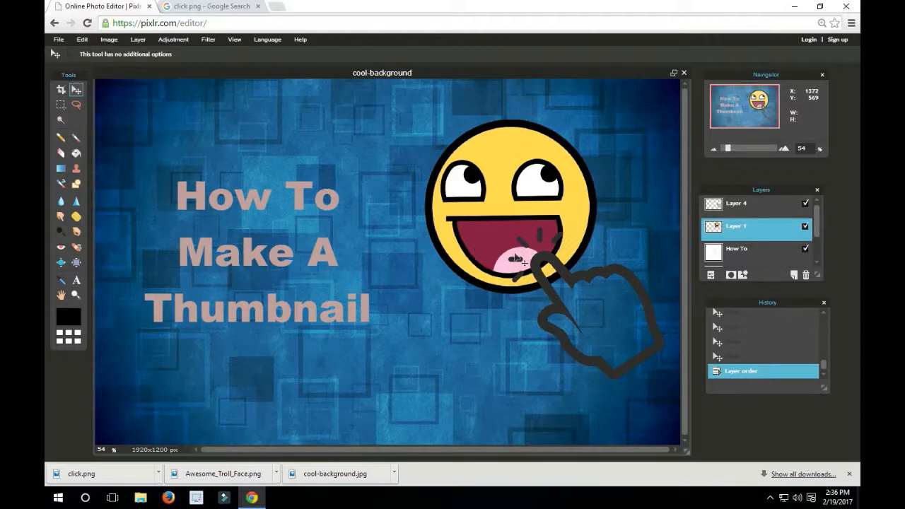
left_click_drag(564, 277, 577, 303)
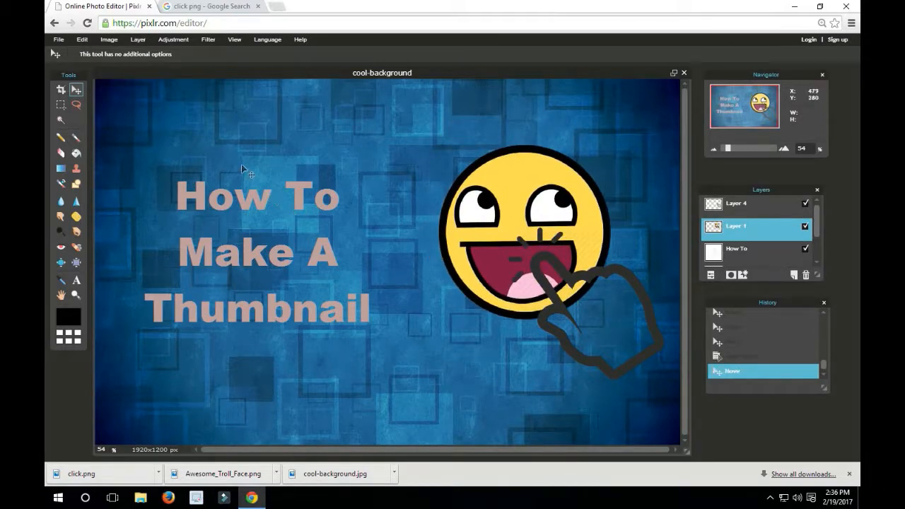
Step: Save the image to the computer as a JPEG with quality 100
left_click(58, 39)
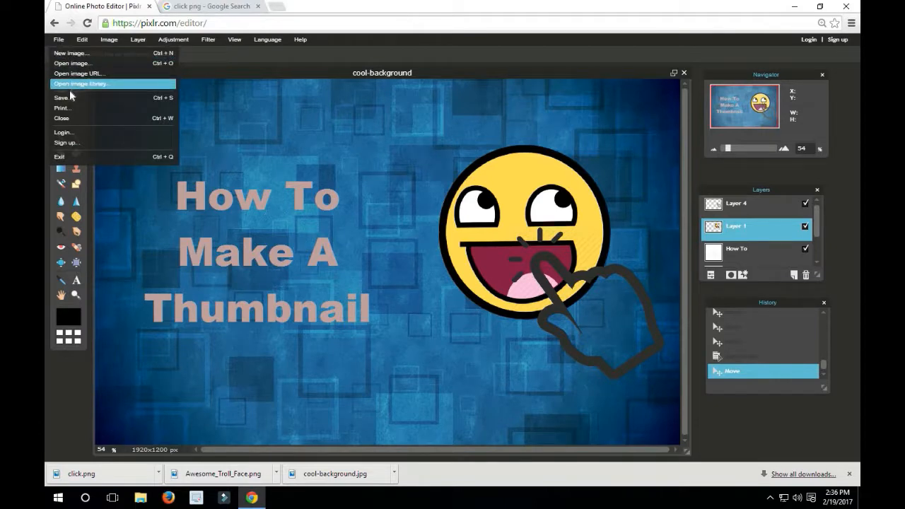
left_click(71, 94)
left_click(58, 39)
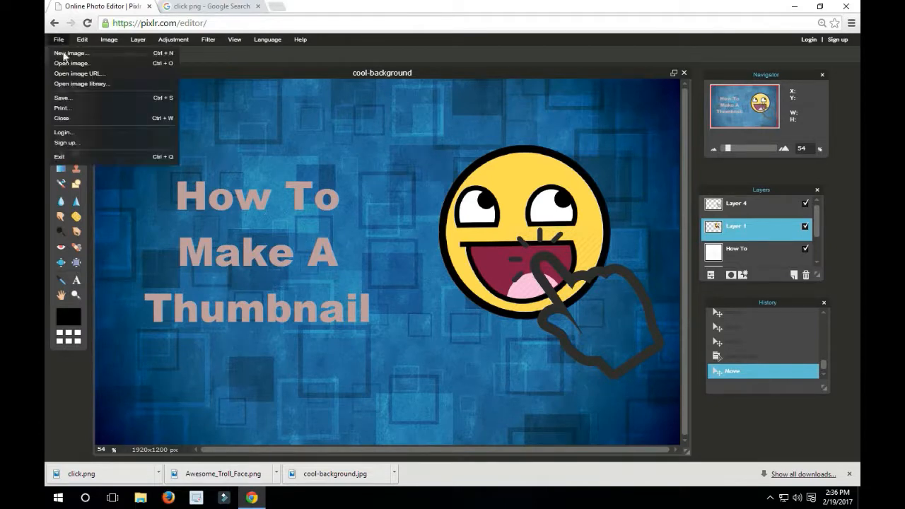
left_click(85, 93)
key("Return")
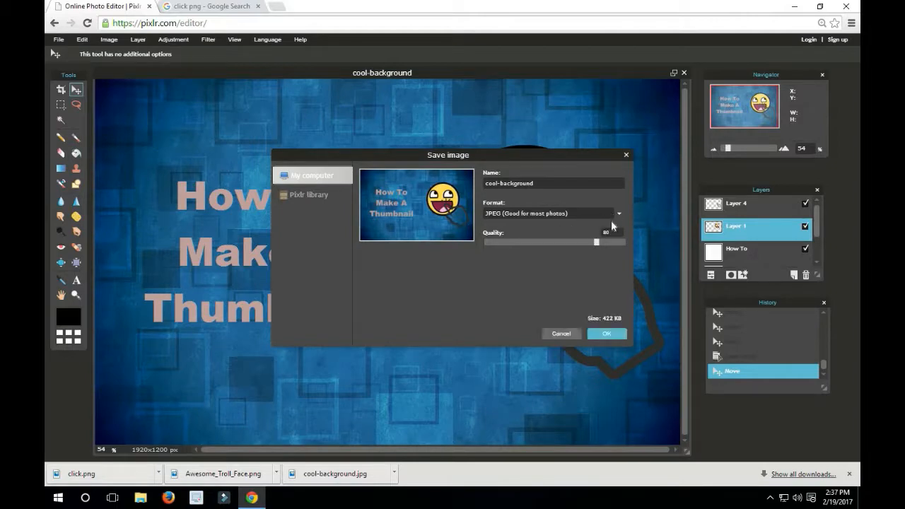
left_click_drag(598, 242, 625, 242)
left_click(598, 334)
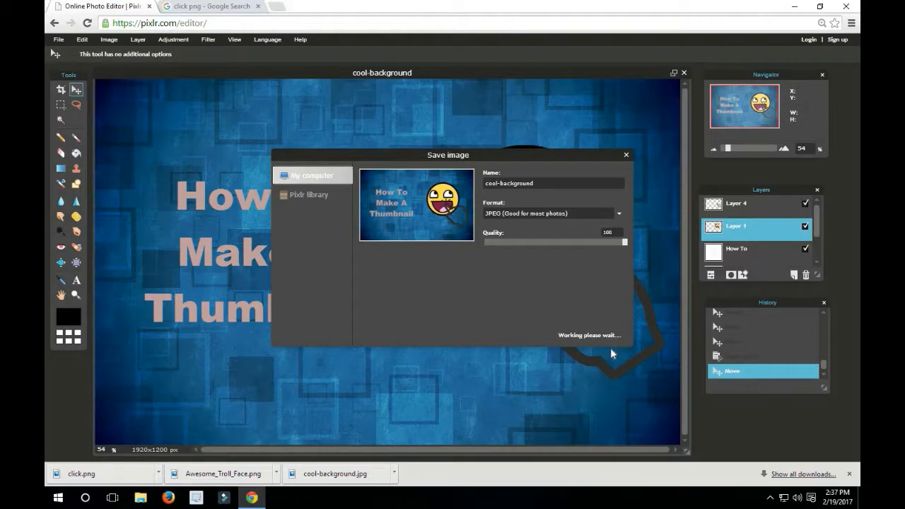
left_click(611, 335)
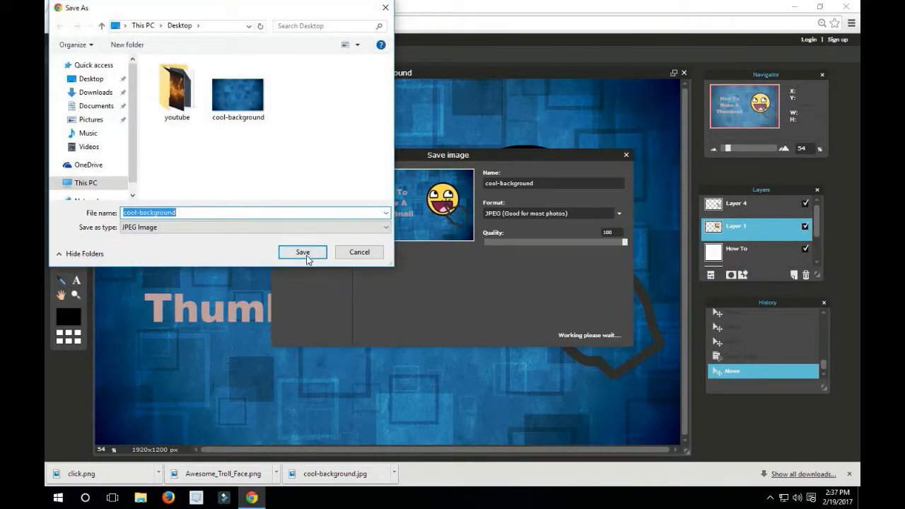
left_click(302, 253)
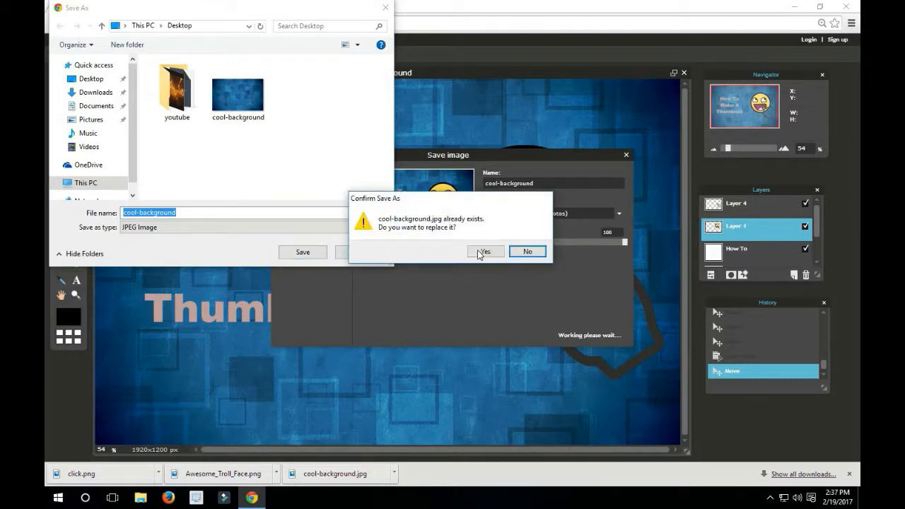
left_click(483, 253)
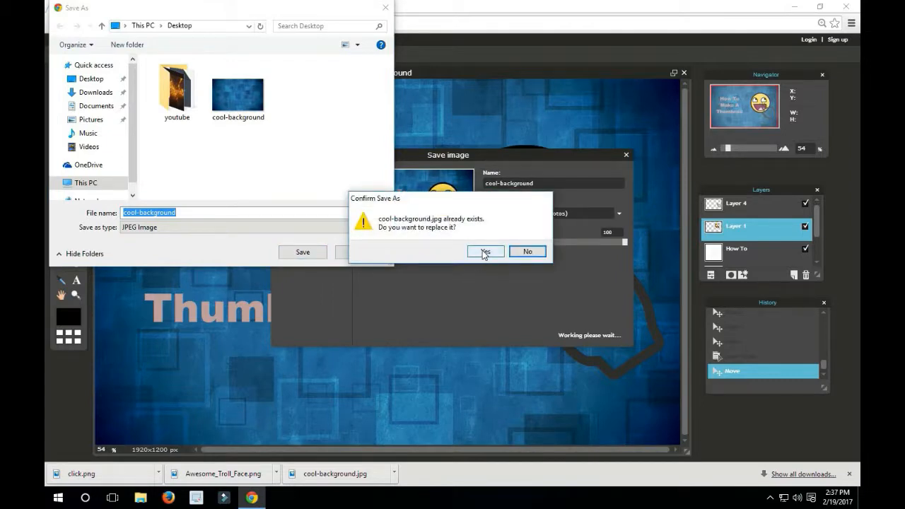
left_click(526, 252)
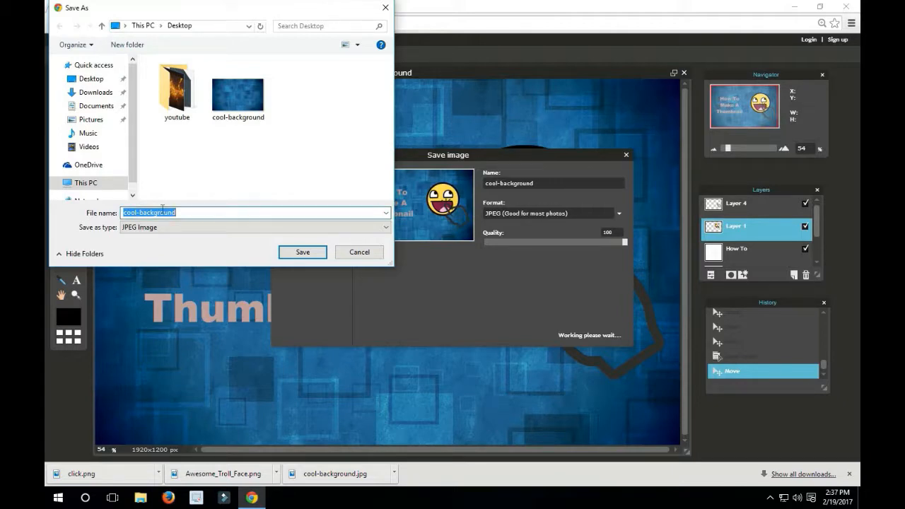
Step: Name the file Thumbnail and save it to the Desktop as a JPEG image
key("BackSpace")
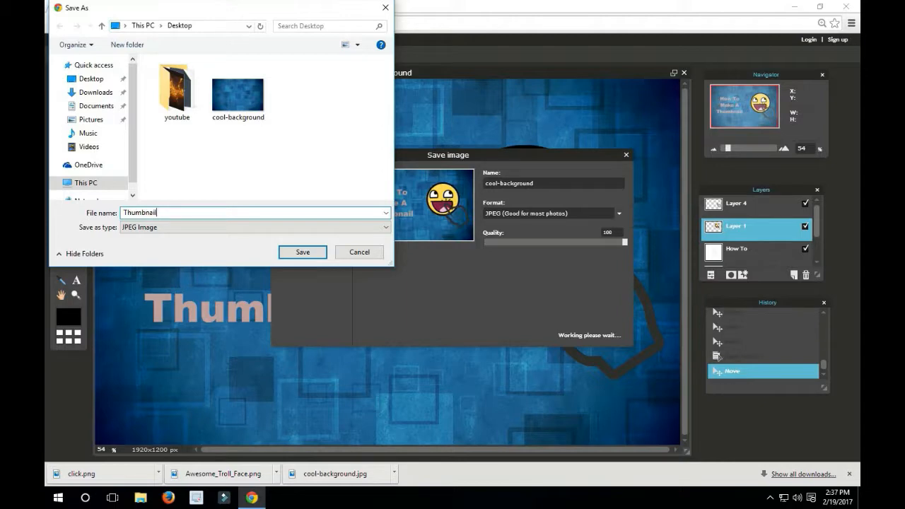
key("Return")
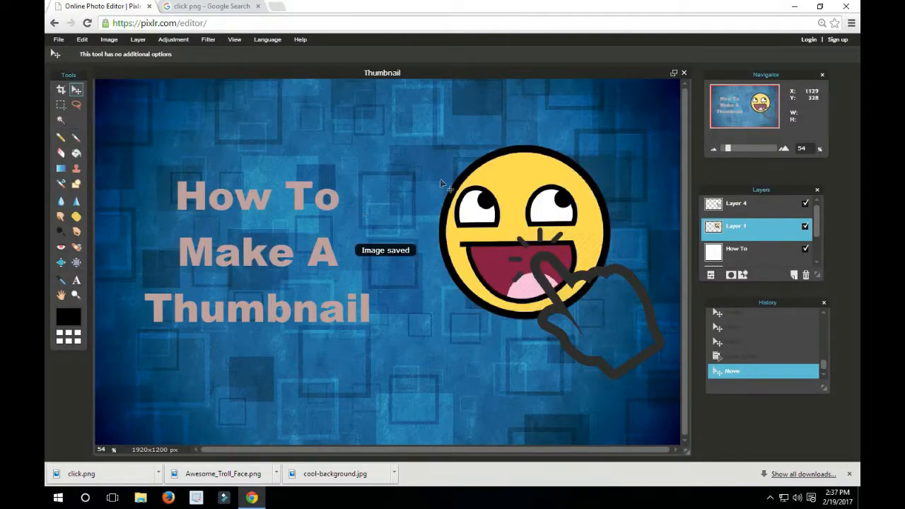
Step: Minimize the browser and open the Thumbnail image from the desktop
left_click(794, 7)
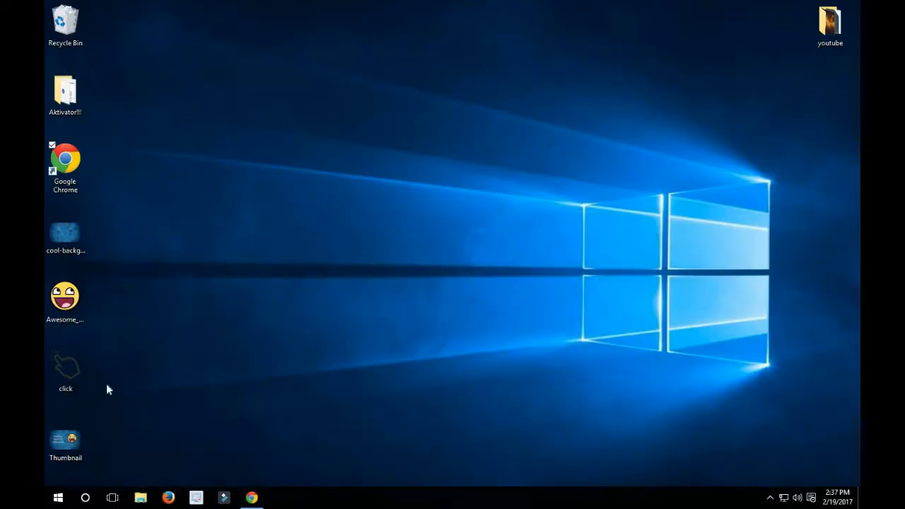
double_click(67, 445)
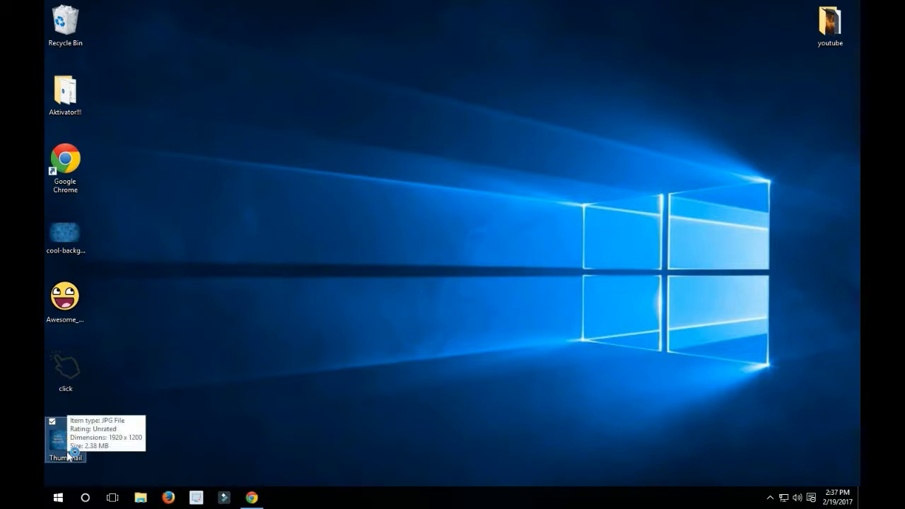